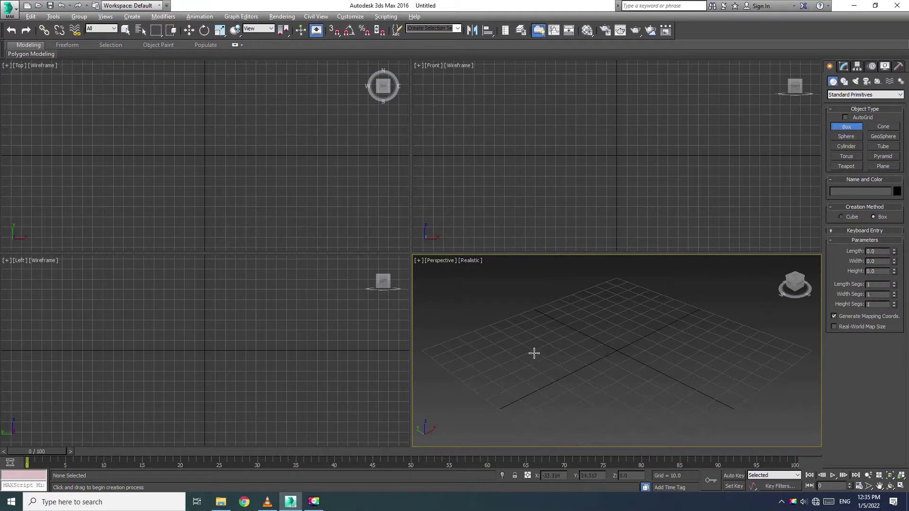
- Create a flat box 100 long, 40 wide and 6 high in the maximized Perspective view
key("alt+w")
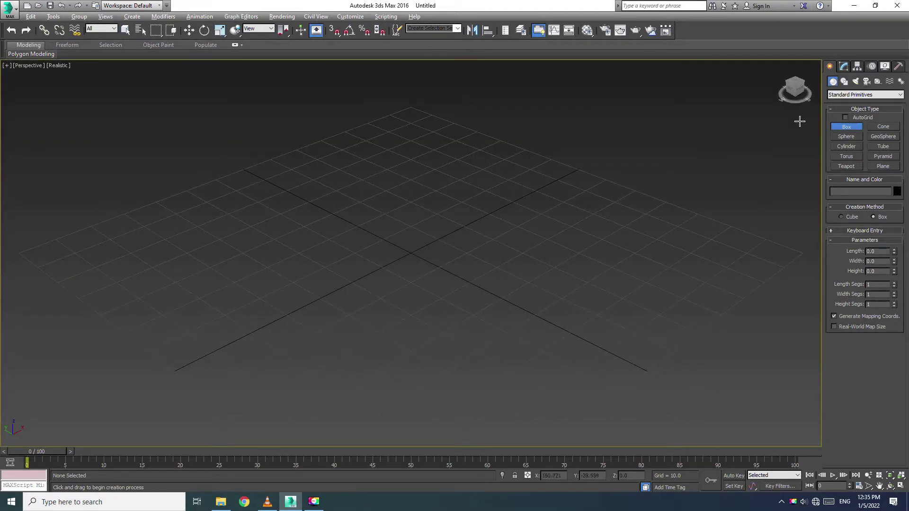
left_click_drag(162, 272, 594, 277)
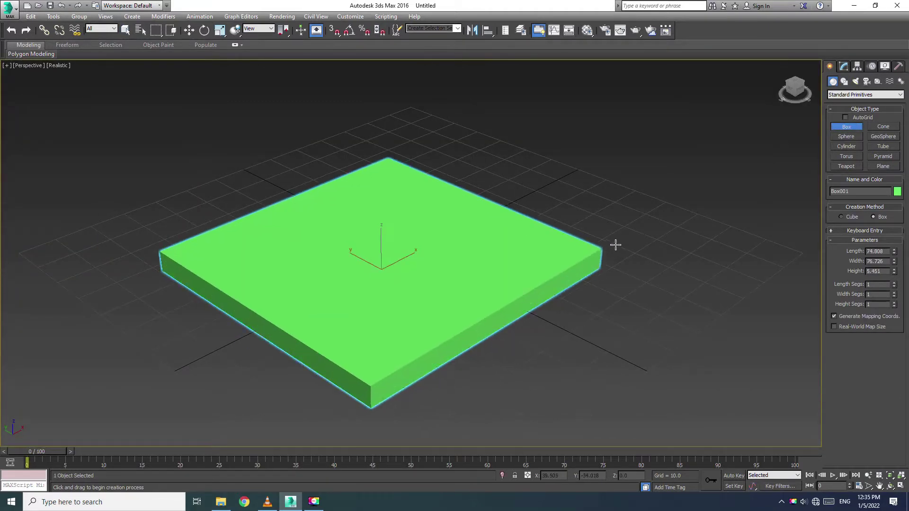
left_click(605, 199)
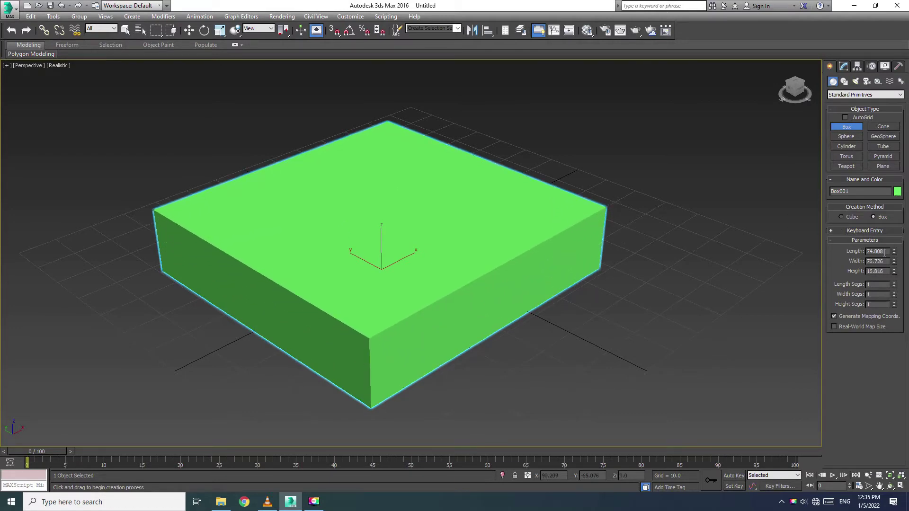
type("100")
key("Tab")
left_click(888, 261)
type("40")
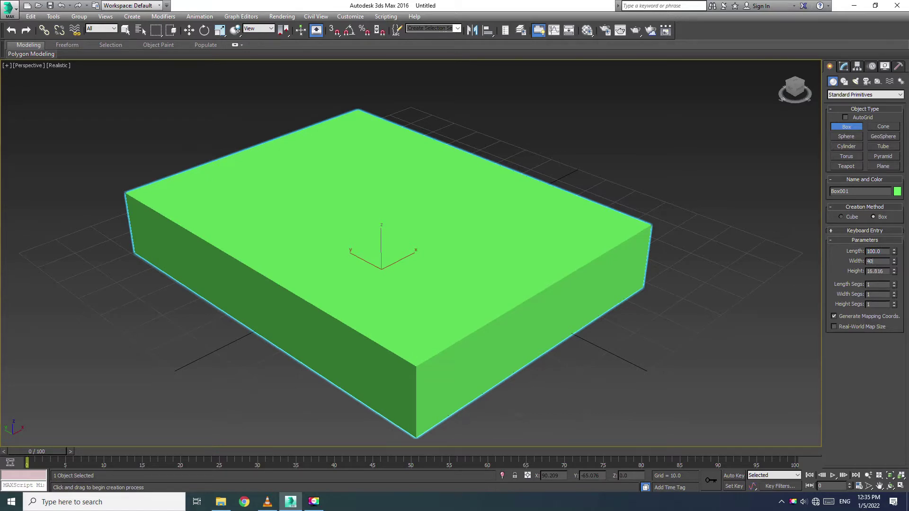
key("Return")
key("Tab")
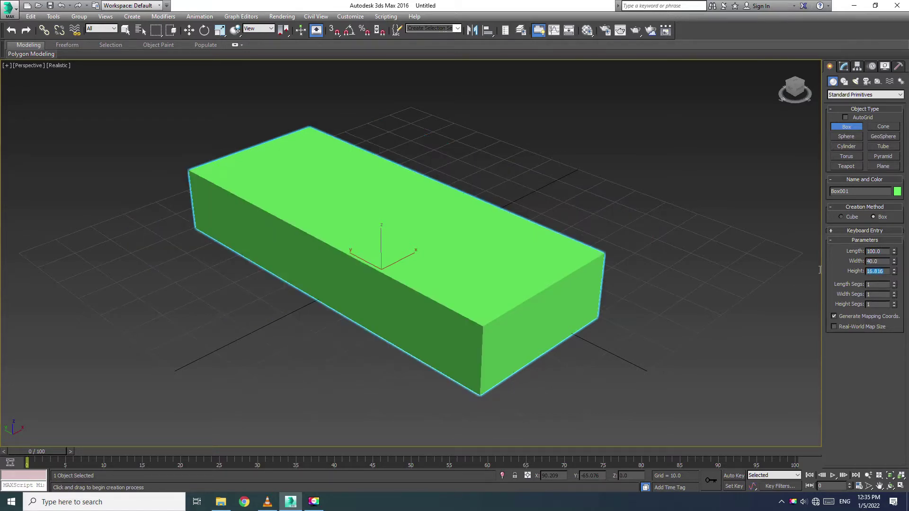
type("6")
key("Return")
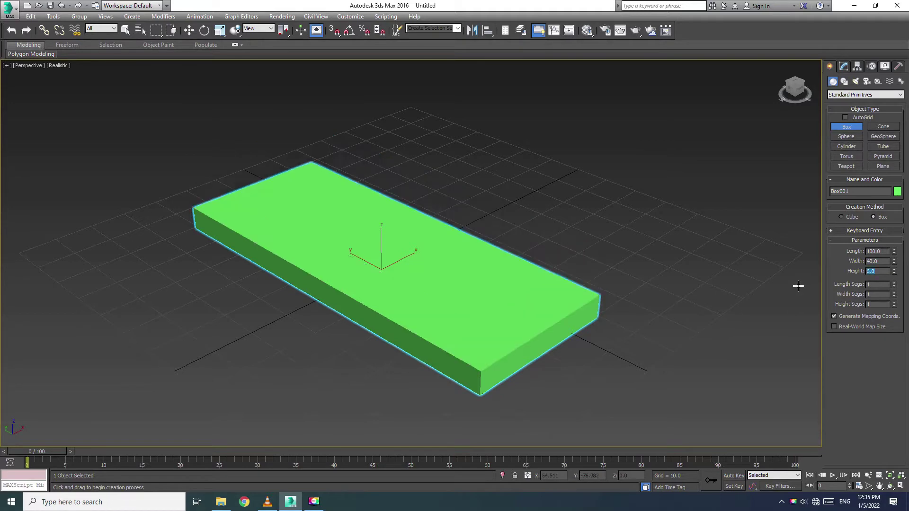
- Show edged faces and give the box 14 length segments and 6 width segments
key("F4")
left_click(895, 286)
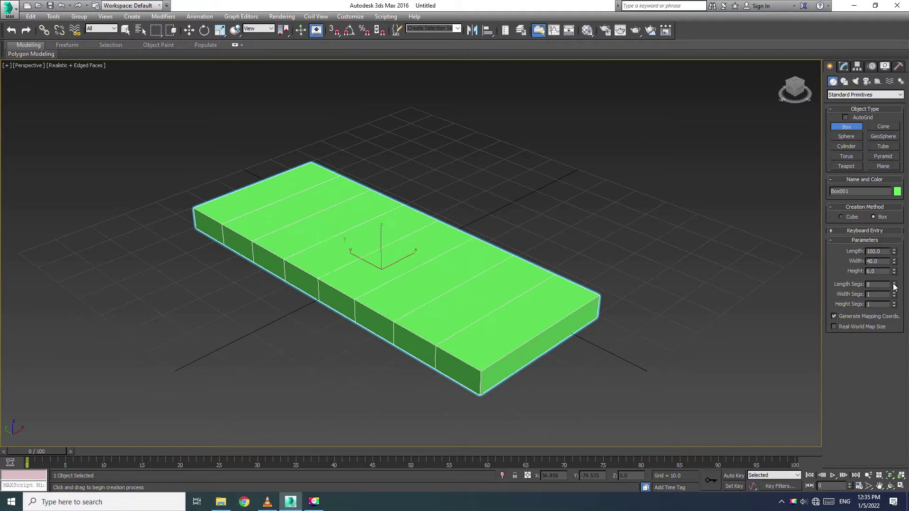
left_click(894, 286)
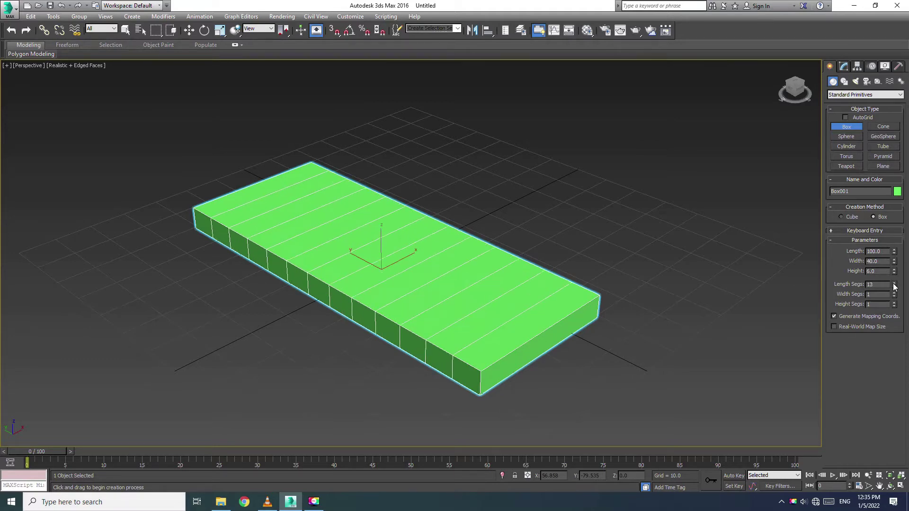
left_click(895, 293)
left_click(895, 293)
left_click(894, 293)
left_click(894, 283)
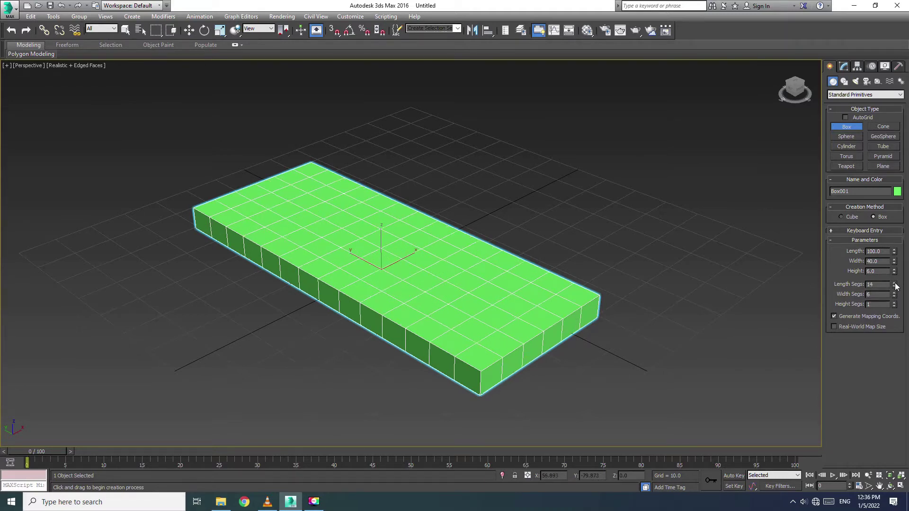
key("alt+w")
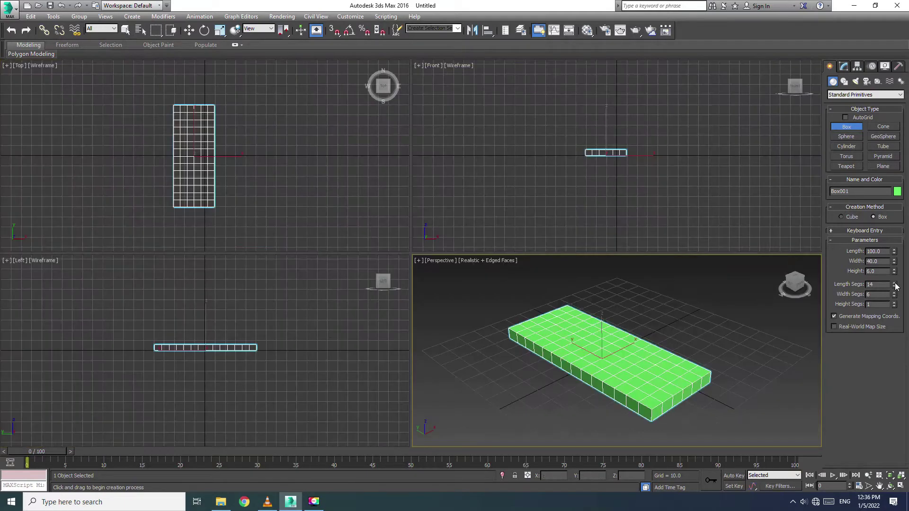
- Check the box grid in the maximized Top view, keeping length segments at 14
right_click(259, 168)
key("alt+w")
scroll(420, 252, "up", 2)
scroll(454, 237, "up", 1)
scroll(481, 213, "up", 1)
scroll(481, 213, "up", 2)
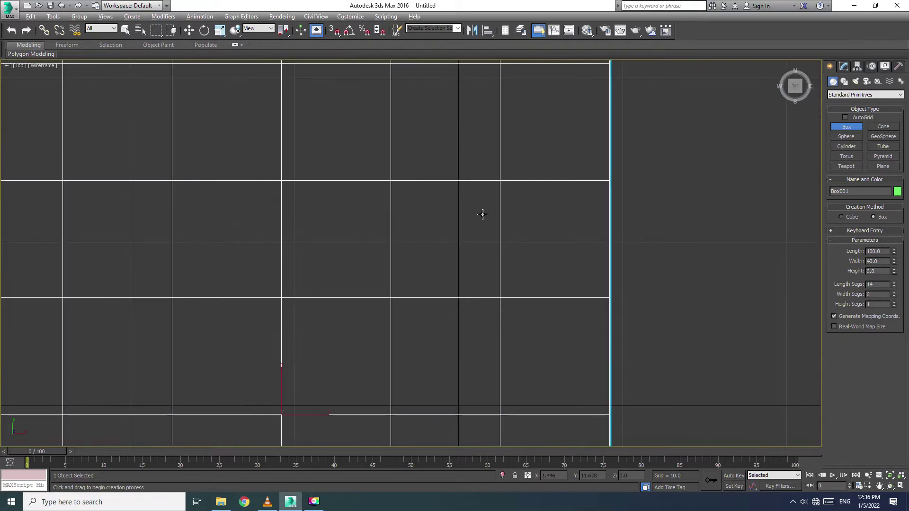
left_click(894, 283)
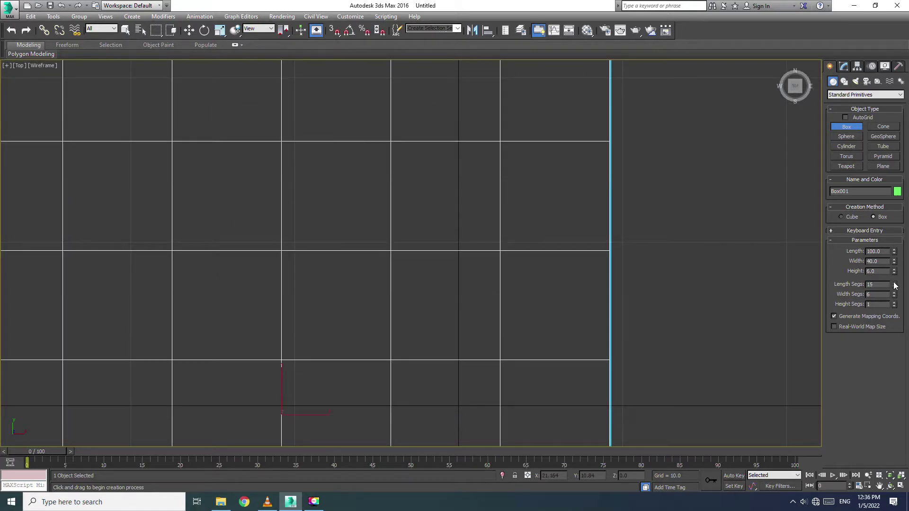
left_click(895, 286)
scroll(673, 309, "down", 3)
key("alt+w")
- Convert the box to an Editable Poly from the right-click quad menu
right_click(697, 387)
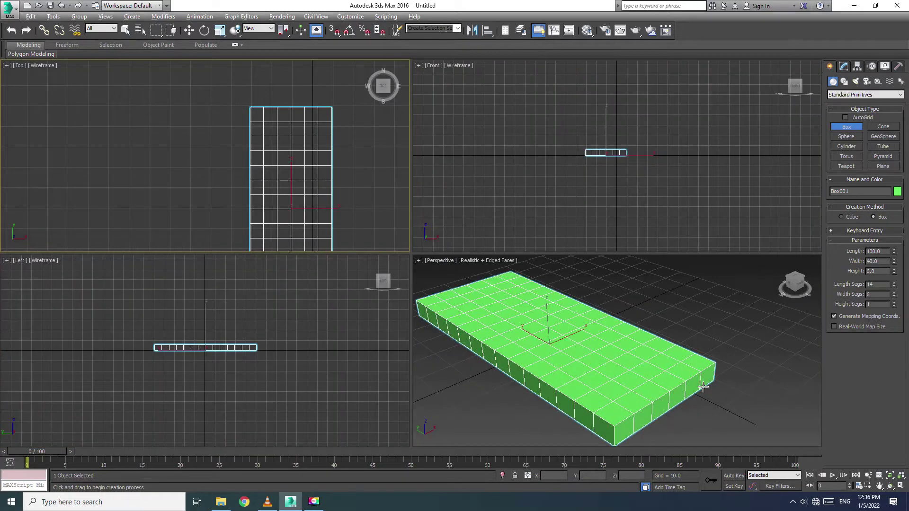
key("alt+w")
scroll(382, 263, "down", 3)
scroll(383, 263, "up", 3)
right_click(383, 263)
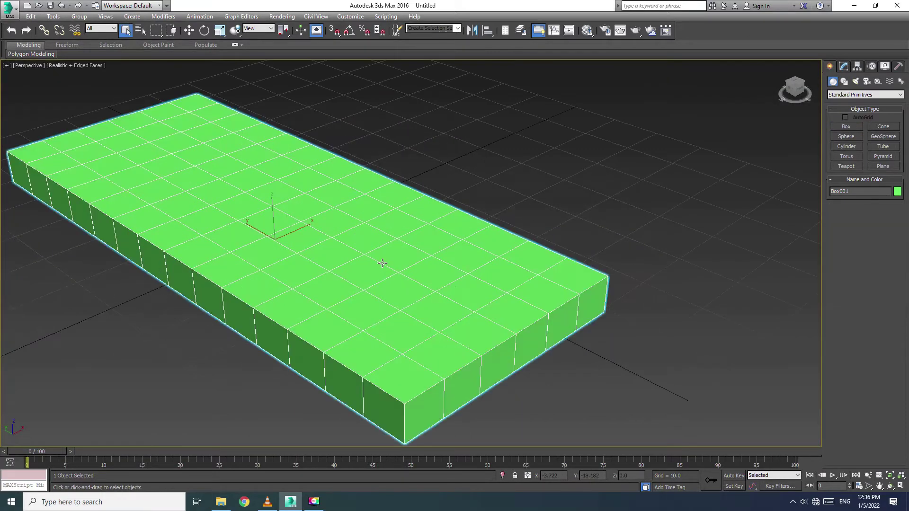
key("w")
right_click(341, 216)
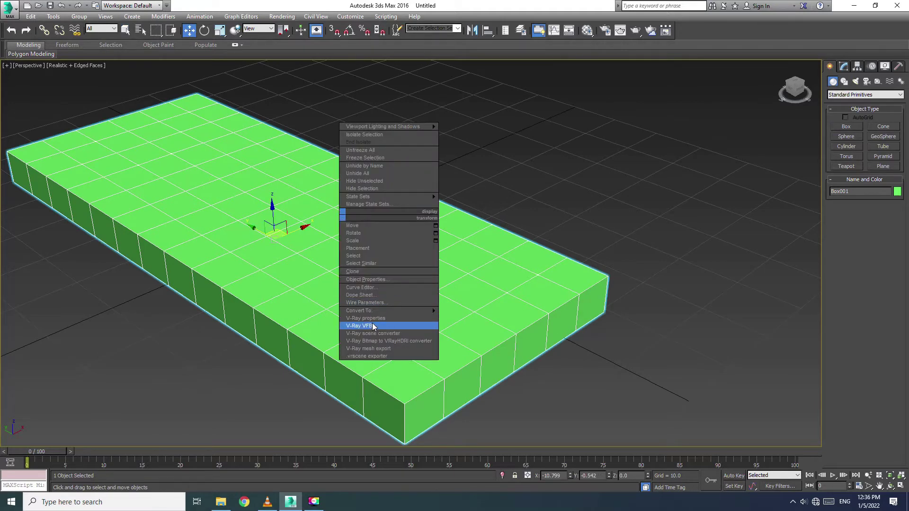
mouse_move(389, 310)
left_click(491, 319)
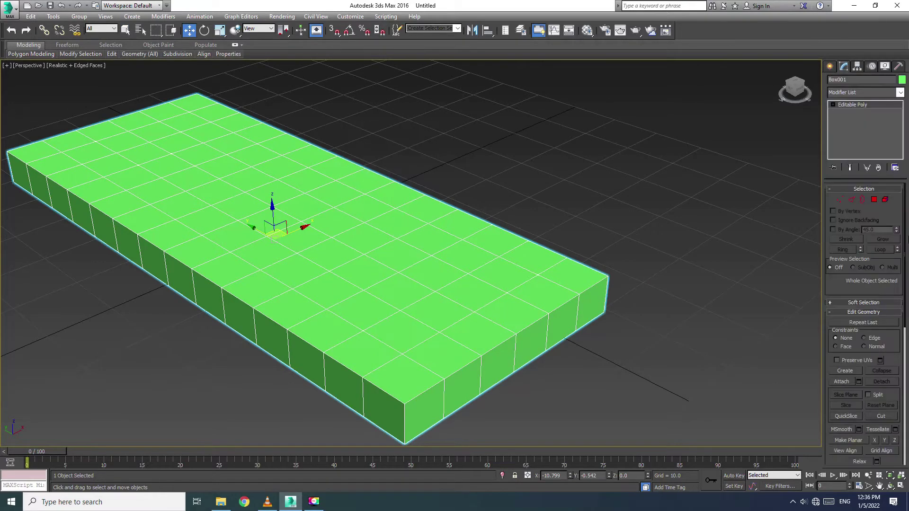
- Enter Vertex mode and view the box straight down from the ViewCube's Top face
left_click(840, 200)
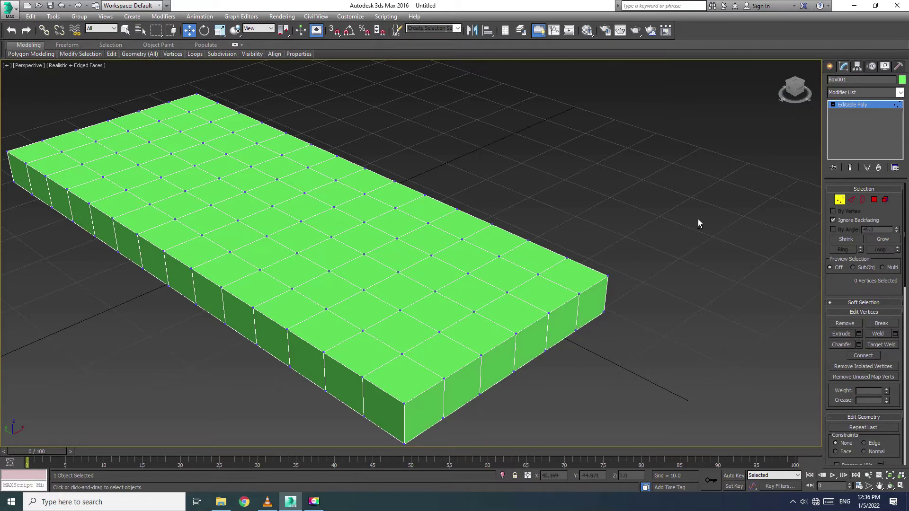
middle_click_drag(690, 229, 663, 246, "alt")
left_click(791, 88)
scroll(629, 224, "down", 3)
scroll(579, 227, "down", 3)
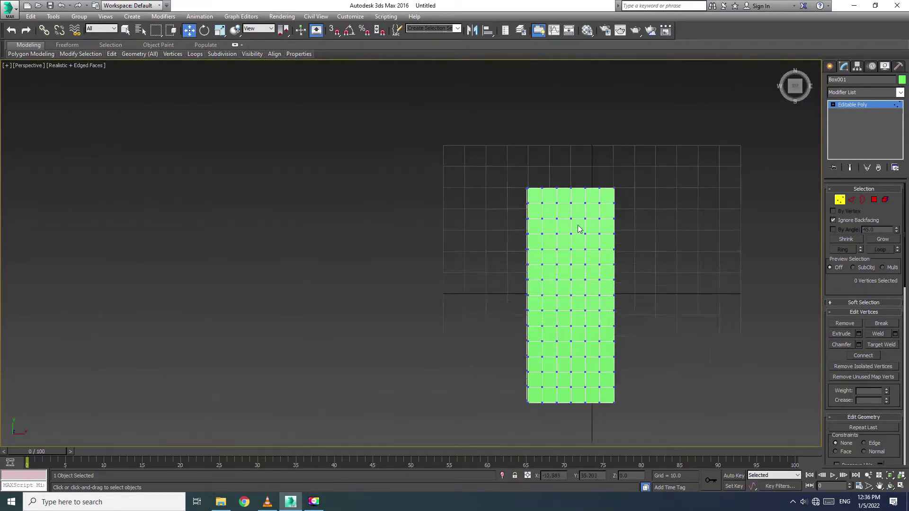
scroll(615, 217, "up", 4)
scroll(595, 216, "up", 3)
mouse_move(594, 216)
middle_mouse_down()
mouse_move(576, 251)
mouse_move(564, 237)
middle_mouse_up()
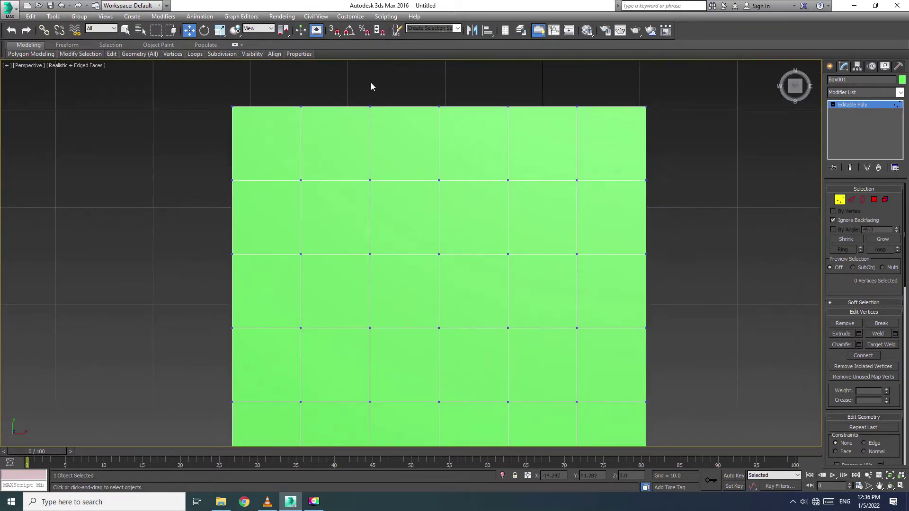
- Select alternating vertices across the upper rows of the grid in a checker pattern
left_click_drag(293, 99, 305, 118)
left_click_drag(427, 99, 447, 120, "ctrl")
left_click_drag(564, 95, 582, 118, "ctrl")
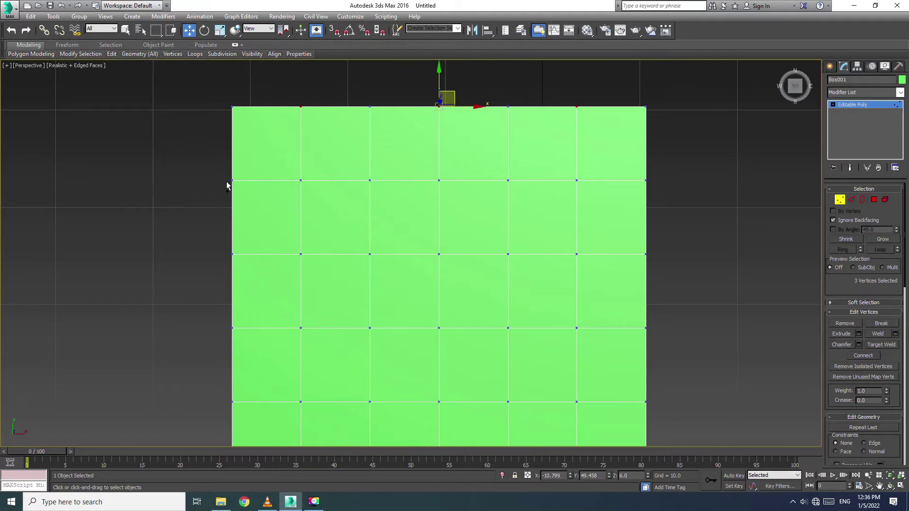
left_click_drag(257, 180, 226, 189, "ctrl")
left_click_drag(357, 170, 381, 191, "ctrl")
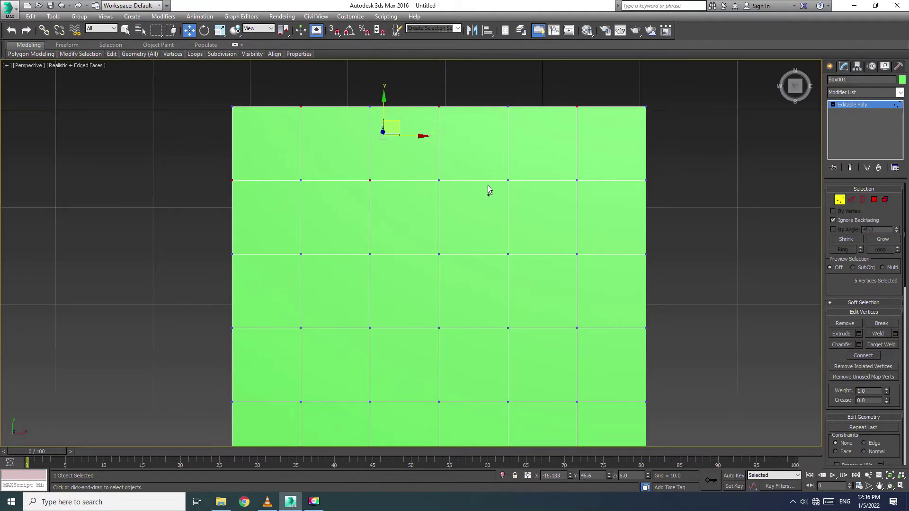
left_click_drag(530, 171, 502, 191, "ctrl")
left_click_drag(626, 171, 668, 201, "ctrl")
left_click_drag(589, 242, 566, 267, "ctrl")
left_click_drag(454, 247, 411, 279, "ctrl")
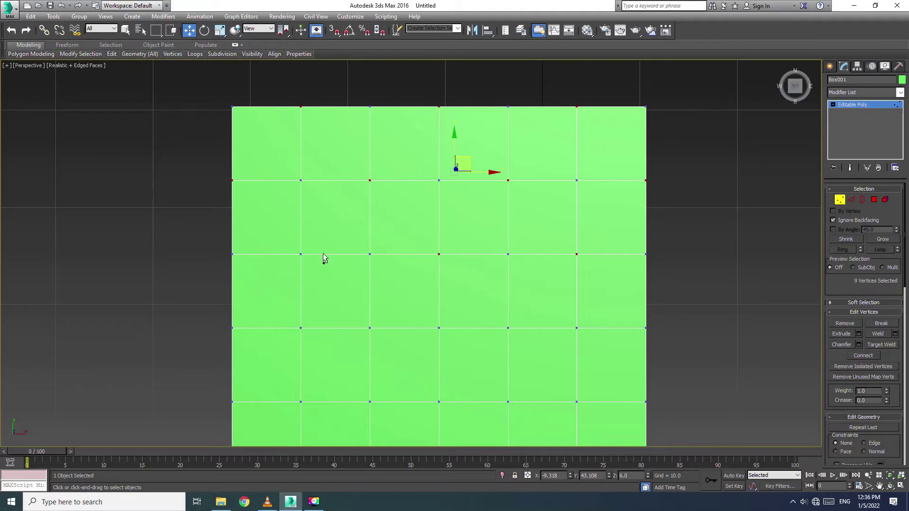
left_click_drag(277, 273, 277, 275, "ctrl")
left_click_drag(244, 315, 224, 342, "ctrl")
left_click_drag(355, 310, 378, 343, "ctrl")
left_click_drag(496, 317, 518, 341, "ctrl")
left_click_drag(624, 315, 649, 340, "ctrl")
scroll(536, 314, "down", 5)
scroll(502, 331, "up", 3)
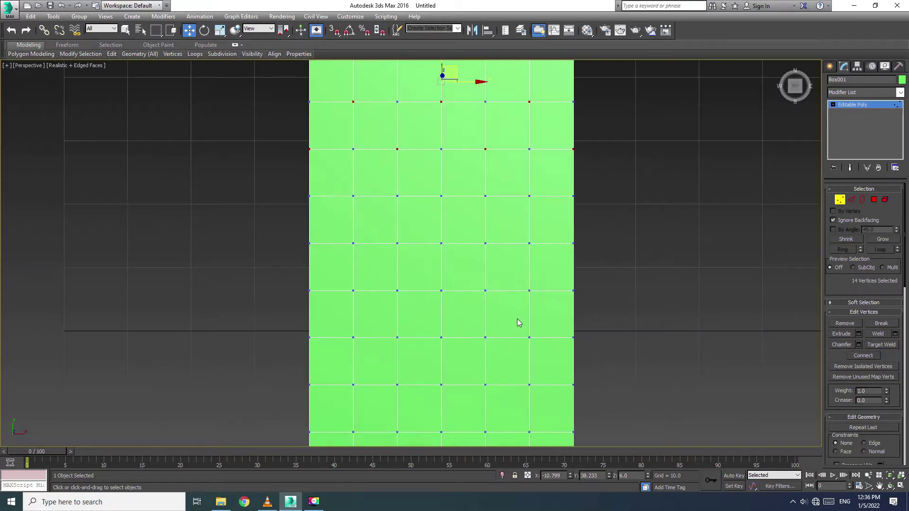
- Extend the checker vertex selection through the middle and lower rows, reaching 31 vertices
left_click_drag(524, 189, 537, 211, "ctrl")
left_click_drag(427, 185, 449, 216, "ctrl")
left_click_drag(348, 189, 365, 219, "ctrl")
left_click_drag(316, 237, 297, 260, "ctrl")
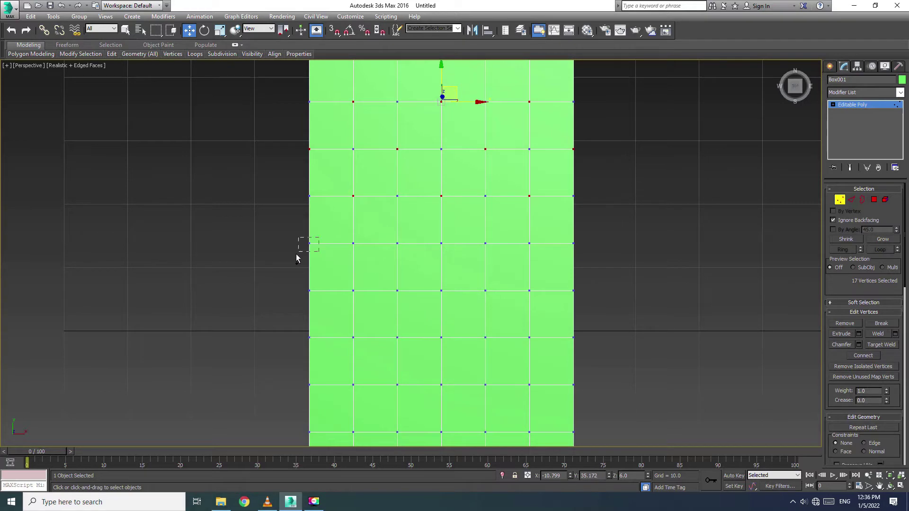
left_click_drag(390, 235, 401, 260, "ctrl")
left_click_drag(478, 238, 494, 258, "ctrl")
left_click_drag(582, 251, 566, 236, "ctrl")
left_click_drag(540, 284, 514, 306, "ctrl")
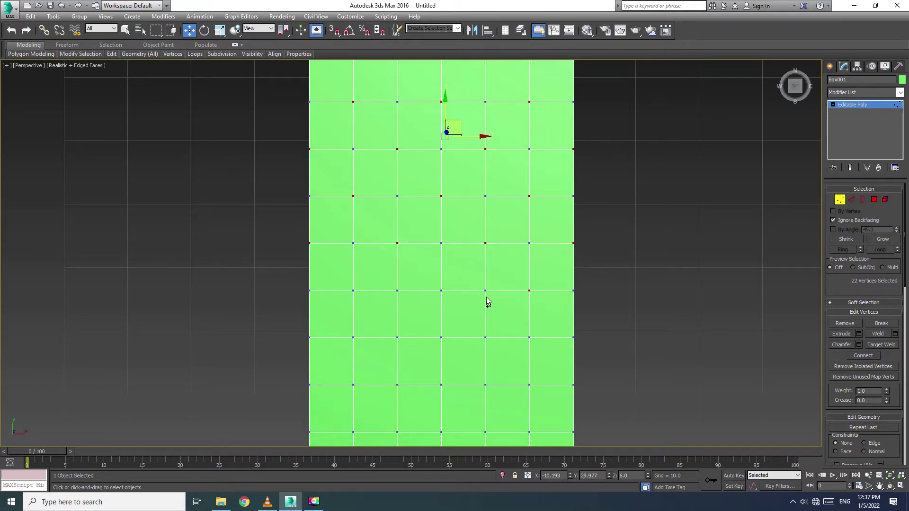
left_click_drag(450, 291, 430, 305, "ctrl")
left_click_drag(371, 284, 345, 304, "ctrl")
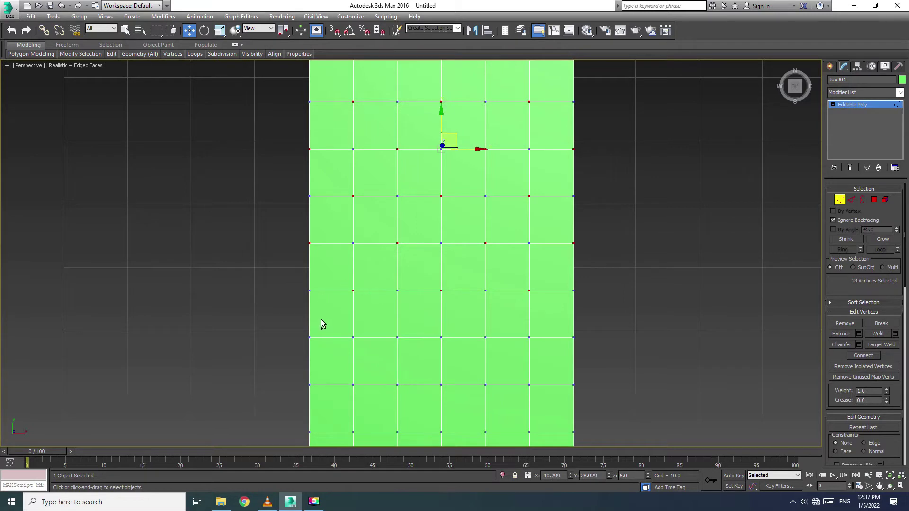
left_click_drag(300, 351, 303, 350, "ctrl")
left_click_drag(389, 331, 408, 348, "ctrl")
left_click_drag(467, 327, 496, 356, "ctrl")
left_click_drag(567, 332, 590, 358, "ctrl")
left_click_drag(536, 377, 517, 406, "ctrl")
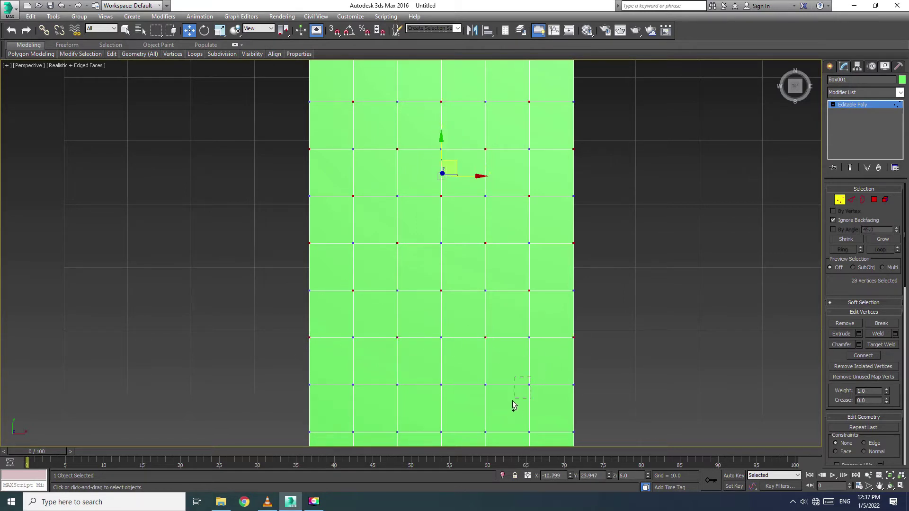
left_click_drag(453, 378, 422, 400, "ctrl")
left_click_drag(362, 376, 348, 400, "ctrl")
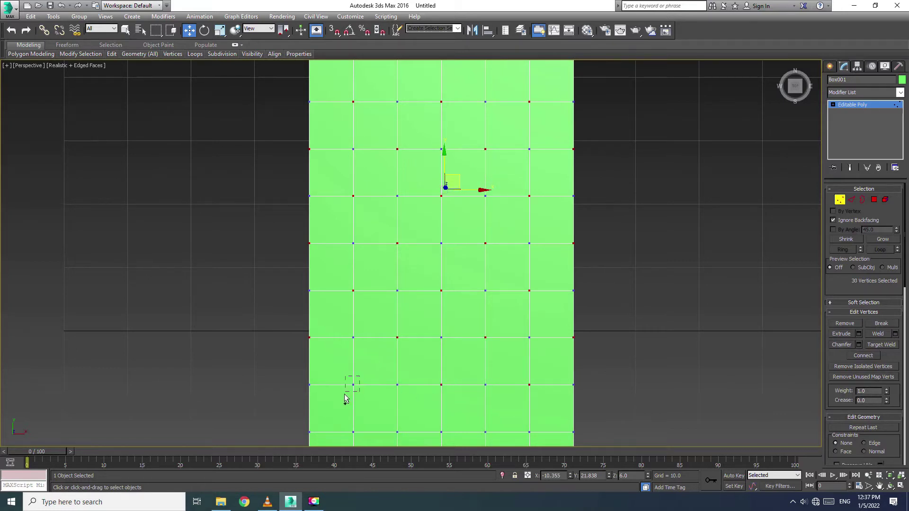
scroll(383, 310, "down", 4)
middle_click_drag(408, 391, 416, 315)
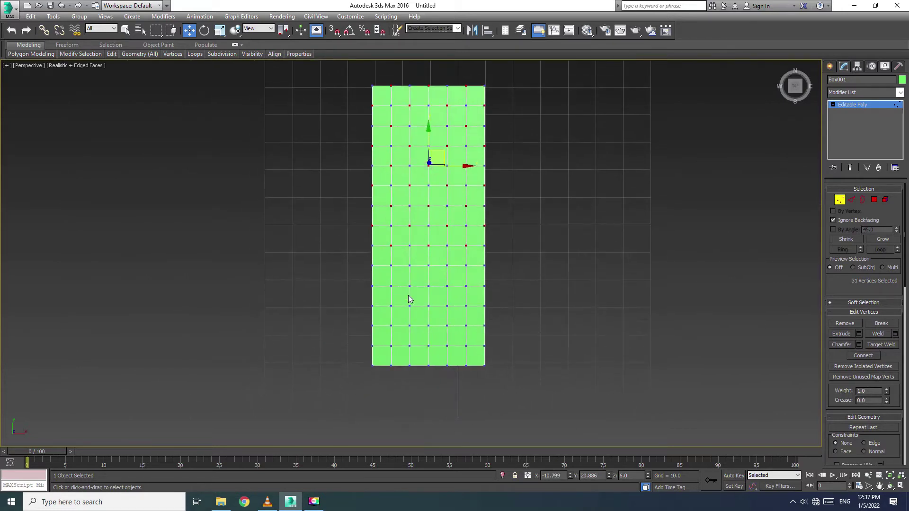
- Add more left-edge and alternating vertices in the lower rows to the checker selection
scroll(400, 263, "up", 4)
scroll(399, 263, "up", 2)
left_click_drag(314, 285, 280, 296, "ctrl")
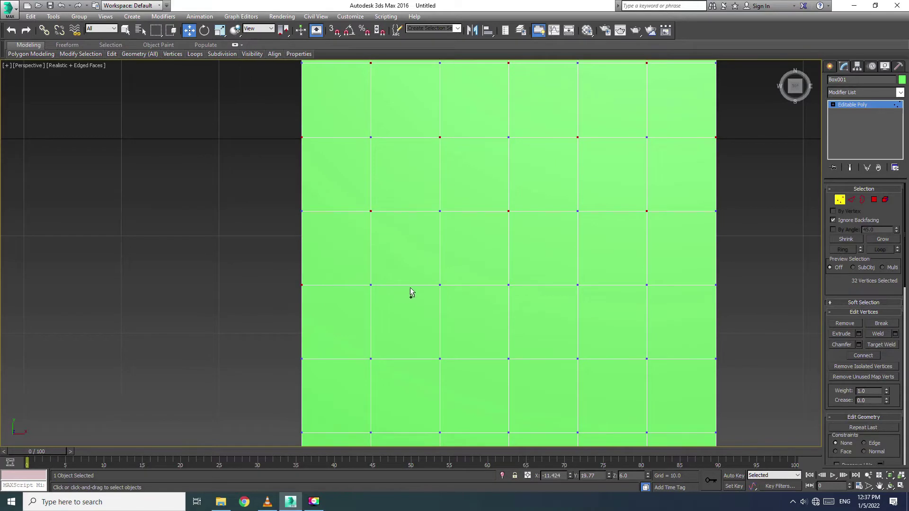
left_click(577, 284, "ctrl")
left_click_drag(662, 350, 616, 383, "ctrl")
left_click(509, 359, "ctrl")
left_click(371, 359, "ctrl")
scroll(275, 216, "down", 5)
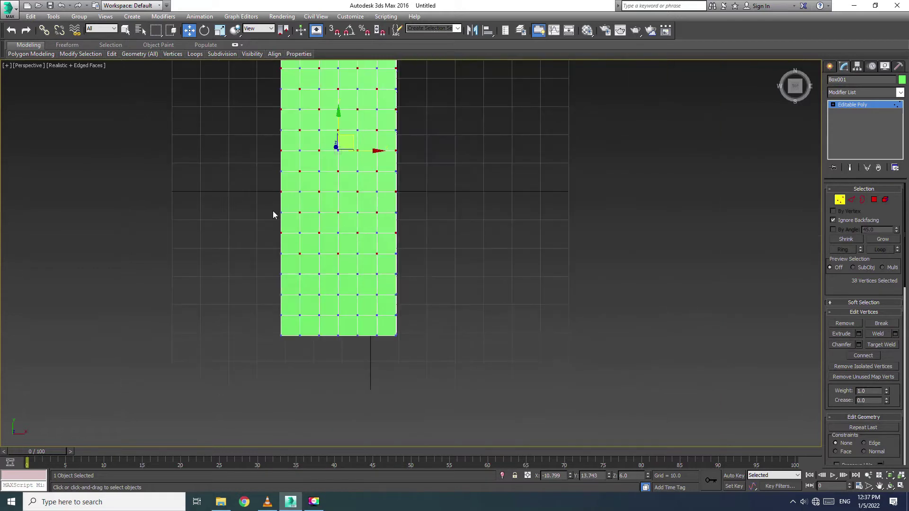
scroll(300, 299, "up", 2)
scroll(300, 299, "up", 2)
scroll(254, 198, "up", 3)
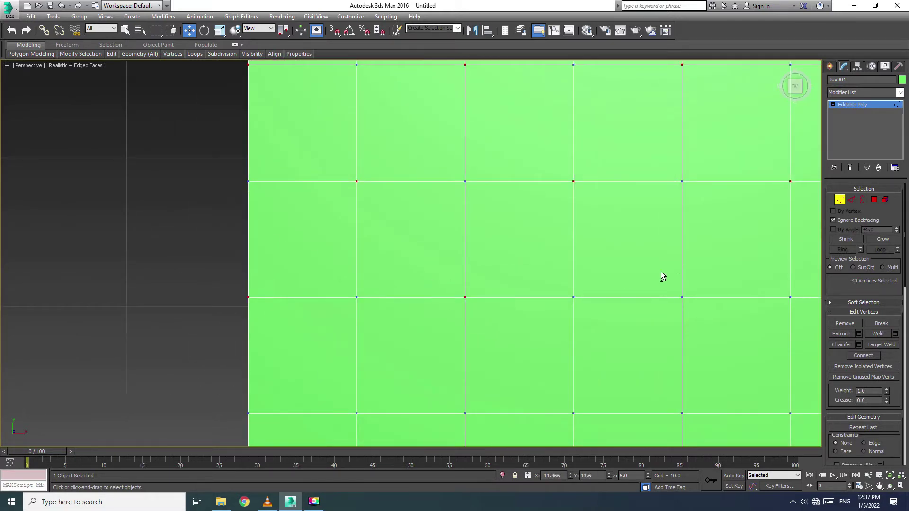
scroll(674, 316, "down", 3)
- Finish the checker selection at 52 vertices and connect them with diagonal edges
left_click_drag(649, 264, 663, 291, "ctrl")
left_click_drag(608, 320, 624, 337, "ctrl")
left_click_drag(545, 316, 516, 340, "ctrl")
left_click(435, 327, "ctrl")
left_click(387, 376, "ctrl")
left_click(479, 375, "ctrl")
left_click(568, 376, "ctrl")
left_click_drag(646, 365, 672, 388, "ctrl")
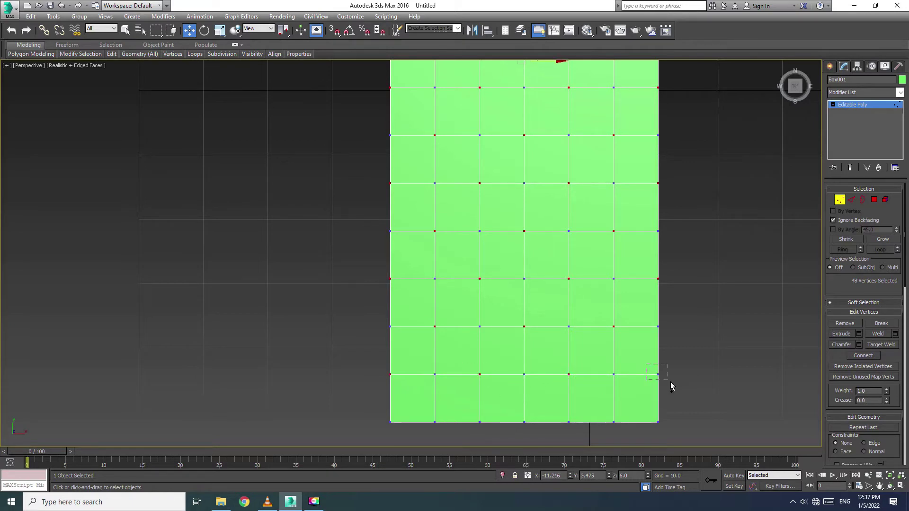
left_click(614, 422, "ctrl")
left_click(480, 423, "ctrl")
left_click(435, 423, "ctrl")
scroll(436, 414, "down", 3)
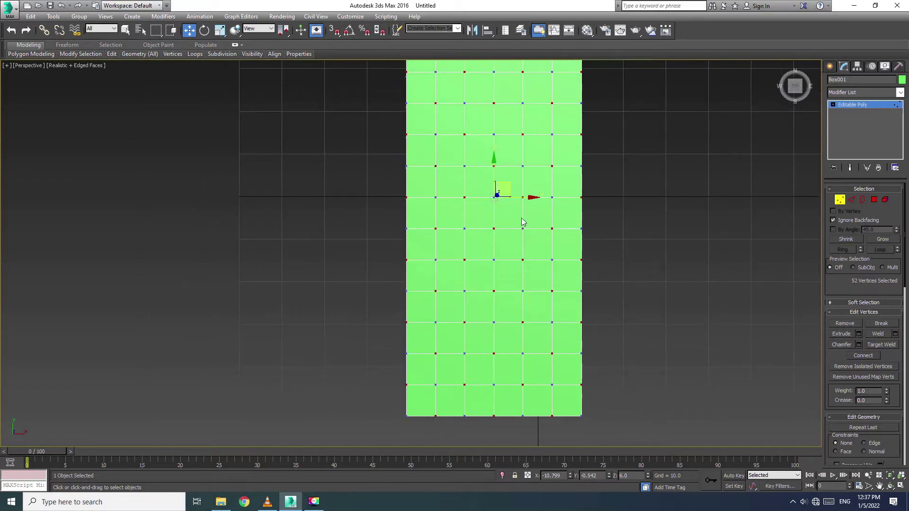
scroll(544, 218, "down", 3)
scroll(531, 152, "up", 2)
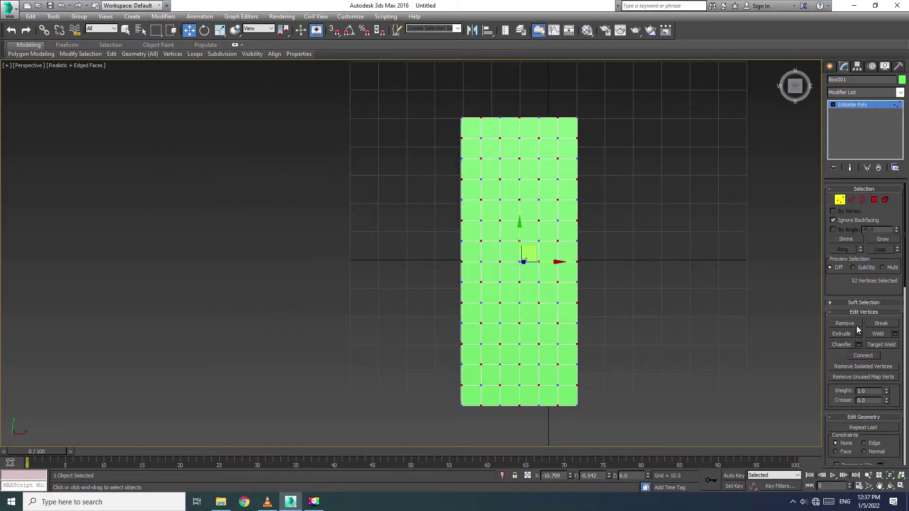
left_click(869, 357)
- Extrude the 52 checker vertices inward with height −5.593 and width 1.519
middle_click_drag(613, 306, 619, 314, "alt")
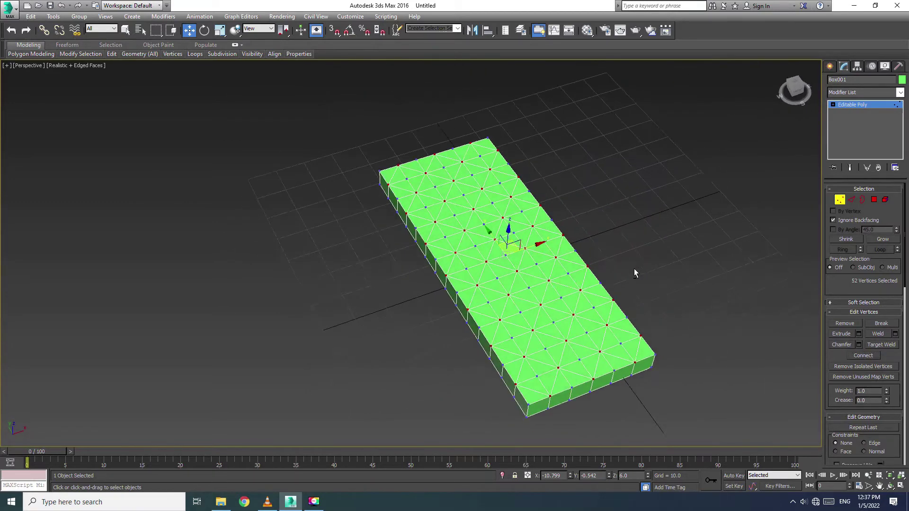
scroll(590, 316, "up", 3)
scroll(442, 259, "down", 1)
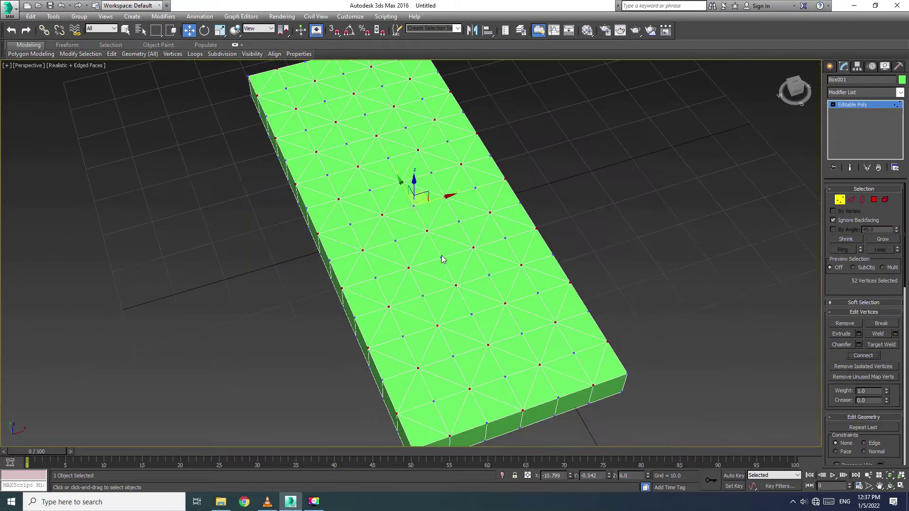
left_click(860, 334)
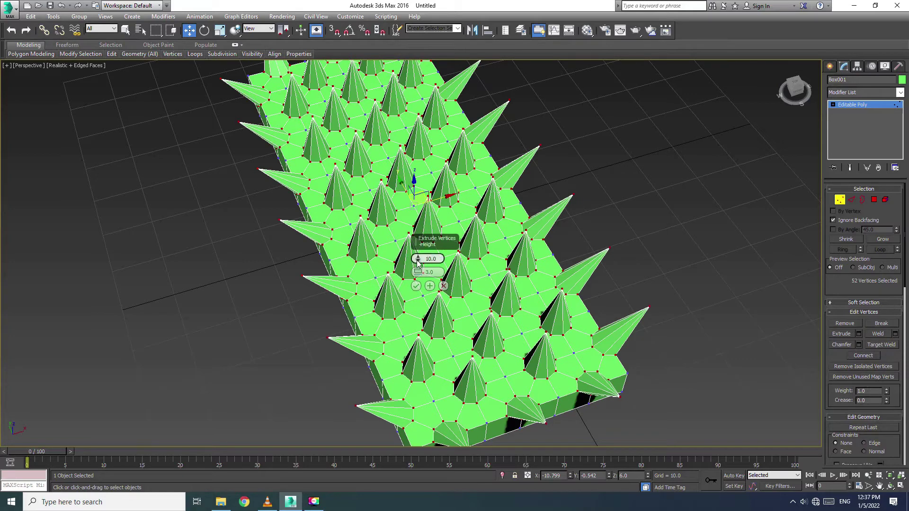
left_click_drag(418, 259, 429, 327)
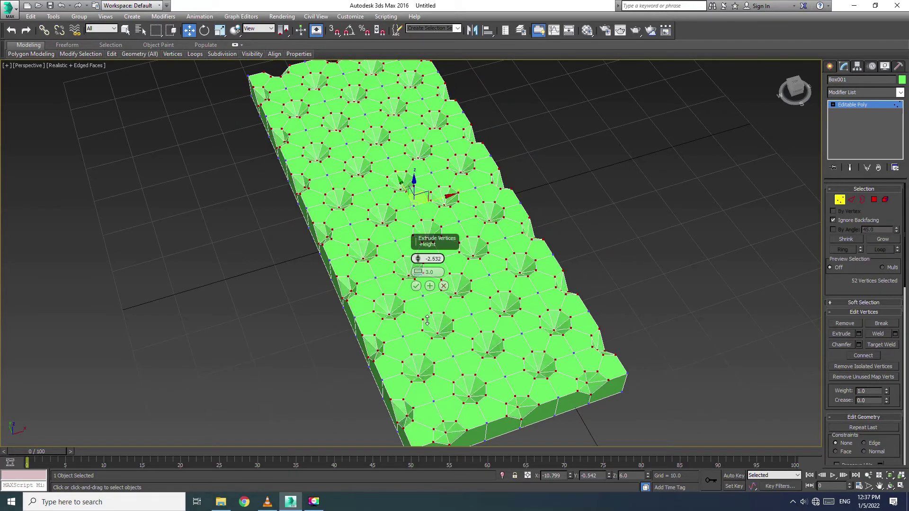
mouse_move(429, 326)
middle_mouse_down("alt")
mouse_move(456, 325)
mouse_move(455, 334)
mouse_move(501, 322)
mouse_move(475, 310)
middle_mouse_up("alt")
key("F3")
mouse_move(417, 259)
left_mouse_down()
mouse_move(415, 247)
mouse_move(415, 268)
left_mouse_up()
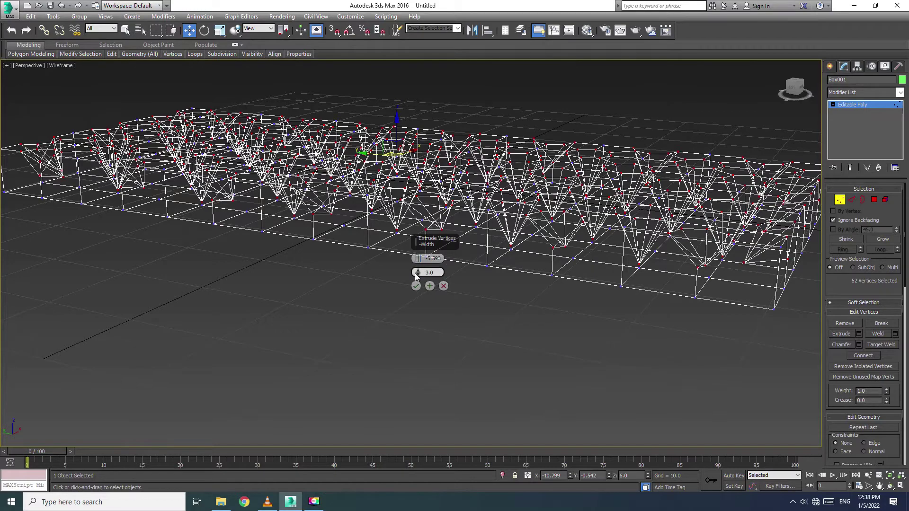
key("F3")
mouse_move(416, 277)
middle_mouse_down("alt")
mouse_move(480, 280)
mouse_move(435, 273)
middle_mouse_up("alt")
left_click_drag(417, 270, 417, 278)
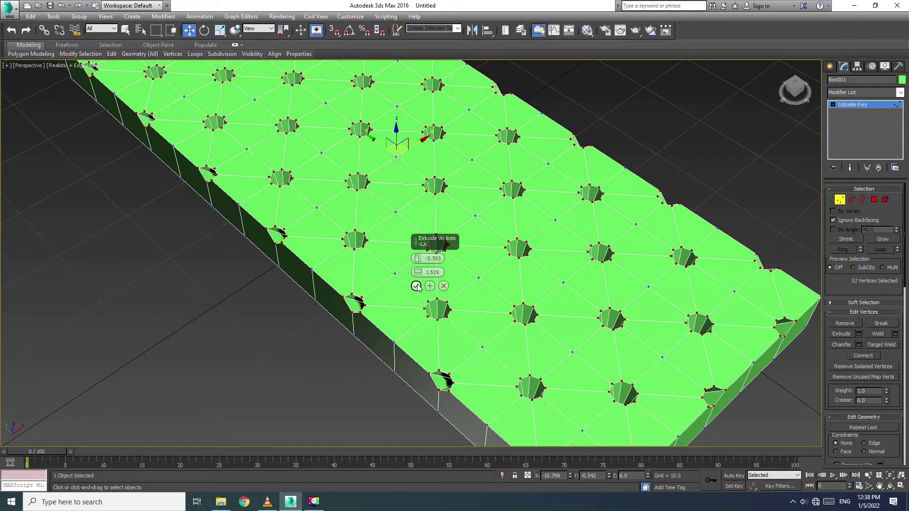
left_click(416, 286)
scroll(391, 263, "down", 3)
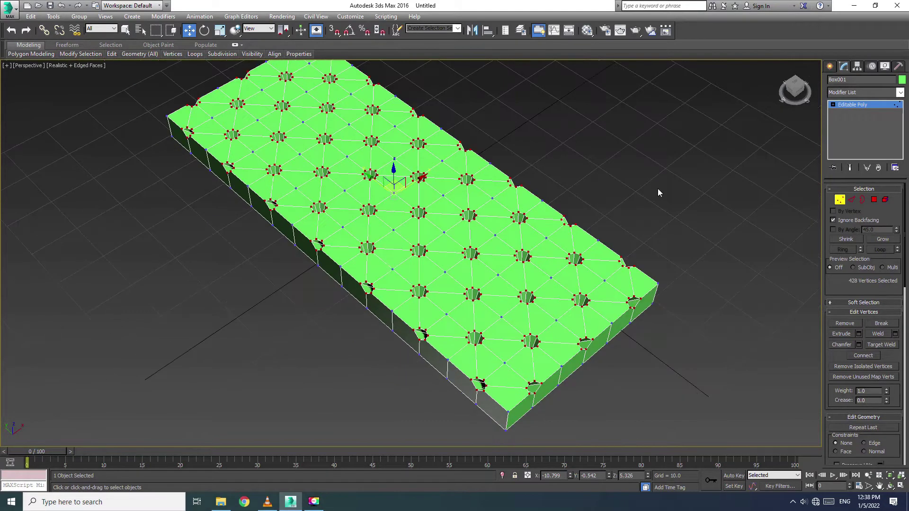
- Select the grid edges and extrude them with a negative height into narrow grooves
left_click(852, 200)
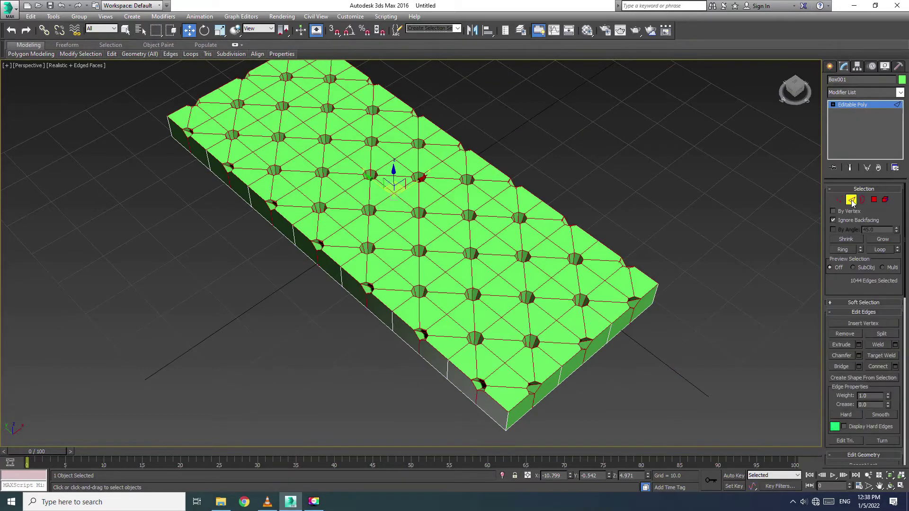
left_click(851, 200, "ctrl+shift")
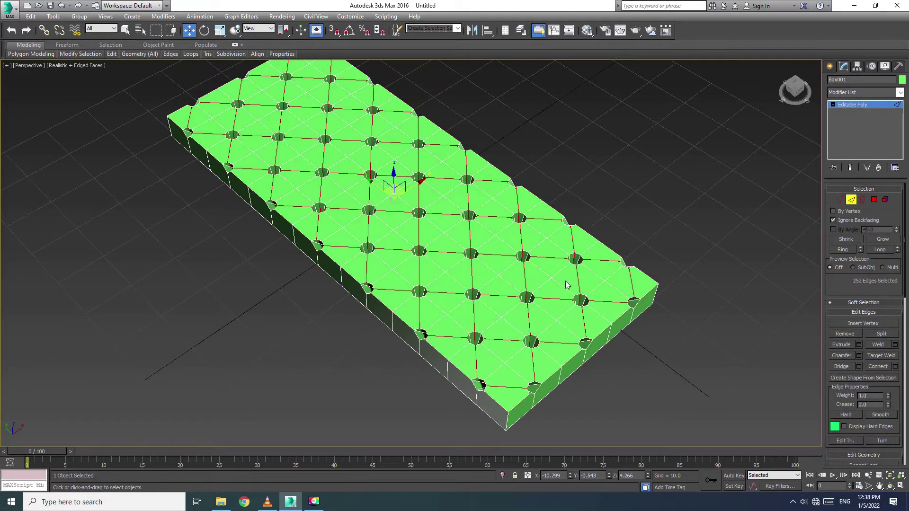
left_click(858, 346)
left_click_drag(419, 260, 419, 275)
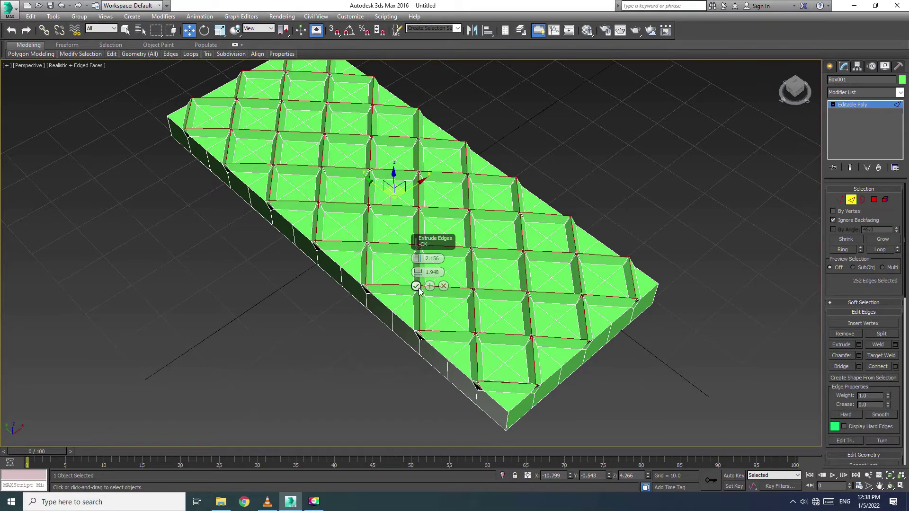
scroll(419, 275, "up", 5)
left_click_drag(417, 258, 421, 281)
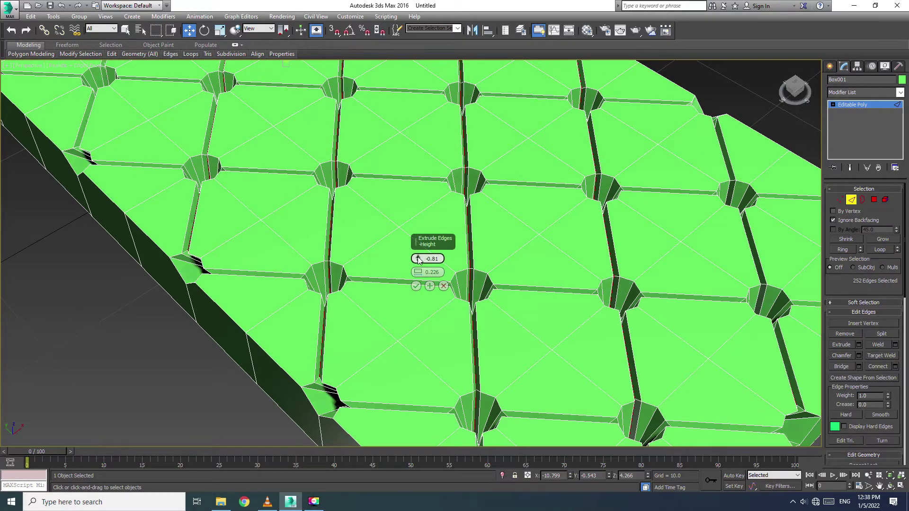
left_click_drag(419, 256, 418, 260)
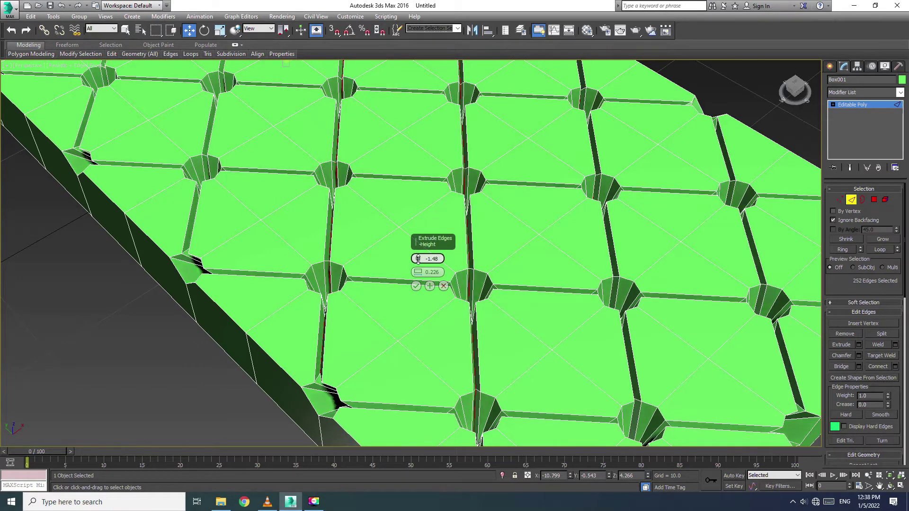
left_click(417, 286)
scroll(416, 286, "down", 5)
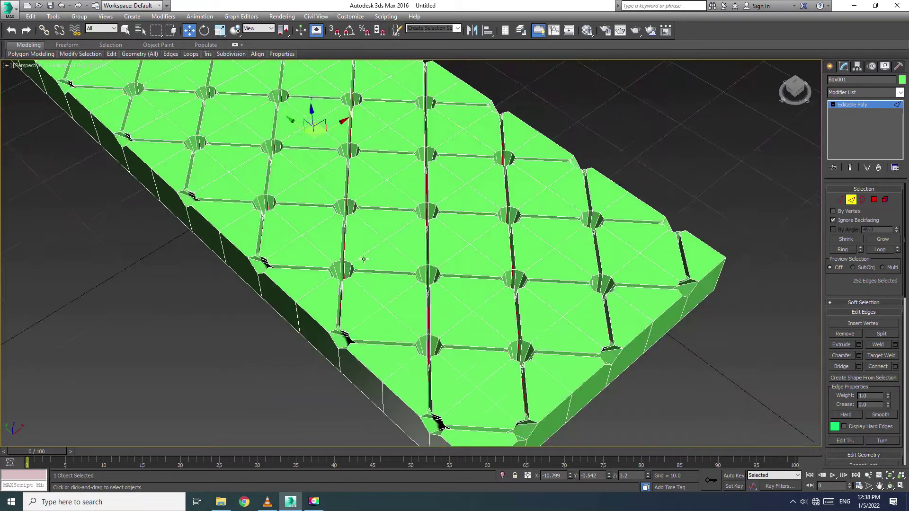
scroll(417, 286, "down", 4)
scroll(576, 237, "up", 3)
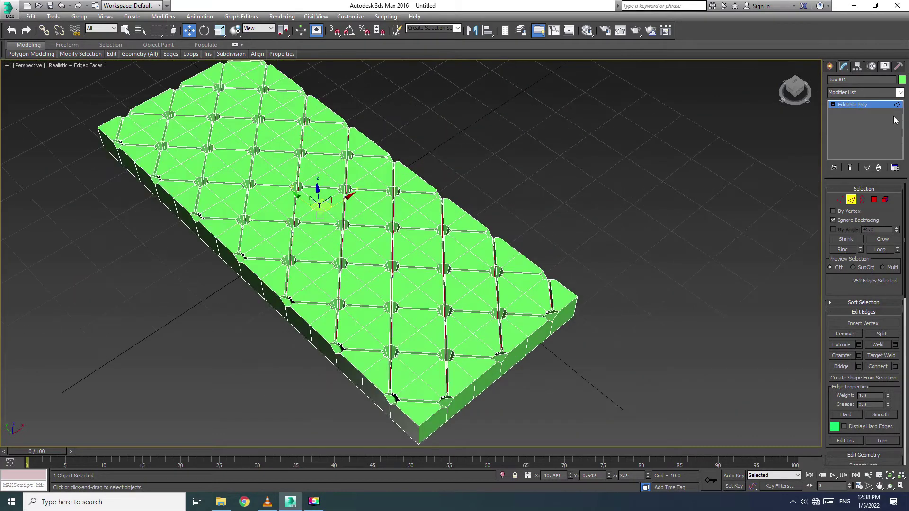
left_click(898, 93)
- Add TurboSmooth with 2 iterations and hide edged faces to view the puffy cushion
scroll(890, 190, "down", 5)
left_click(878, 343)
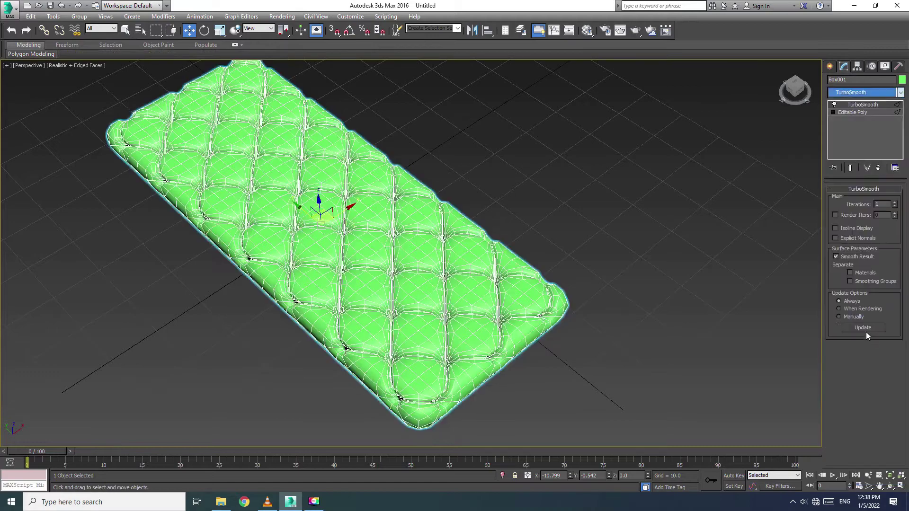
left_click(895, 203)
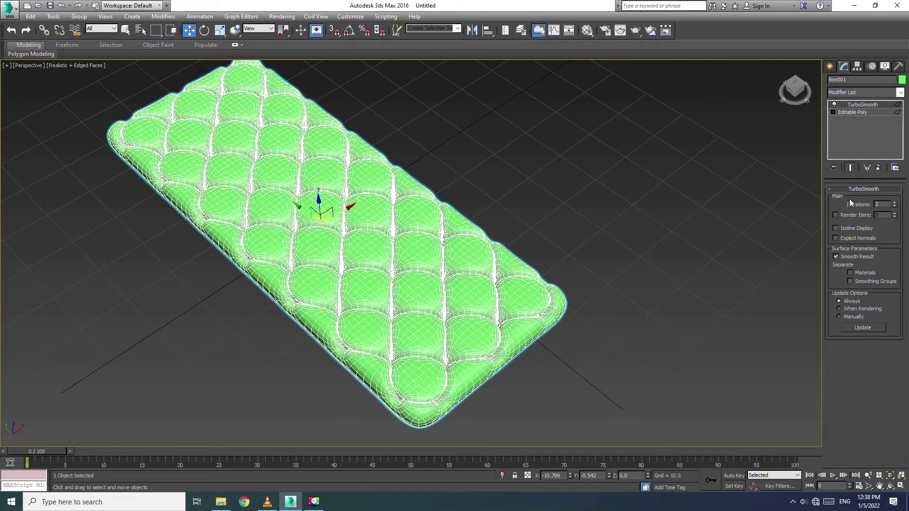
mouse_move(467, 321)
middle_mouse_down("alt")
mouse_move(511, 278)
mouse_move(472, 324)
middle_mouse_up("alt")
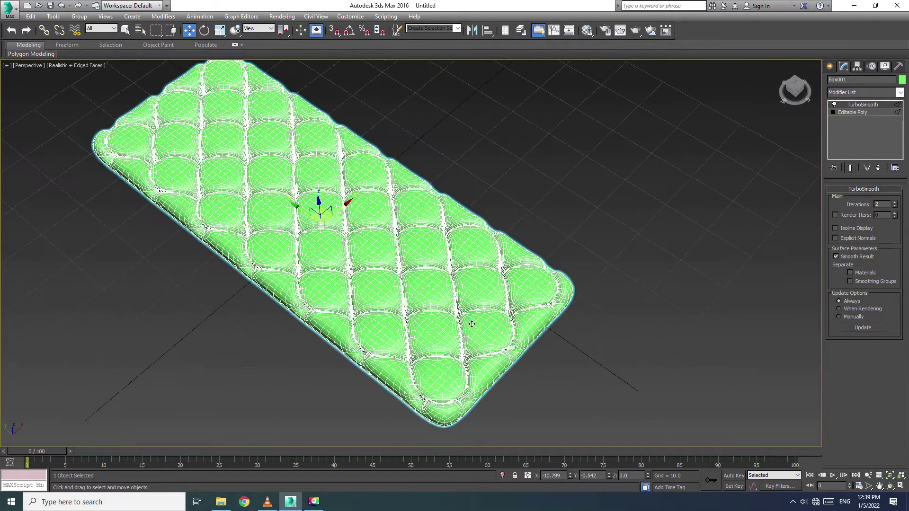
key("F4")
mouse_move(461, 279)
middle_mouse_down("alt")
mouse_move(492, 289)
mouse_move(500, 213)
mouse_move(473, 259)
middle_mouse_up("alt")
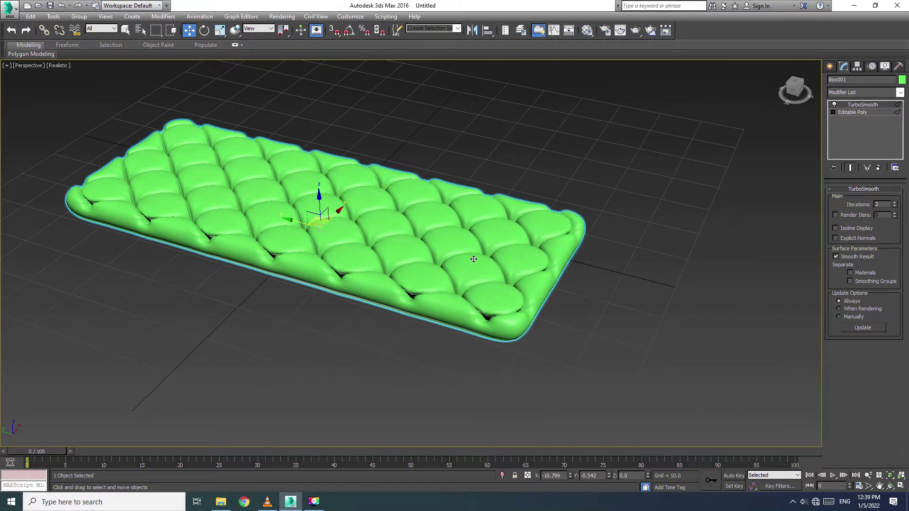
right_click(444, 214)
mouse_move(462, 307)
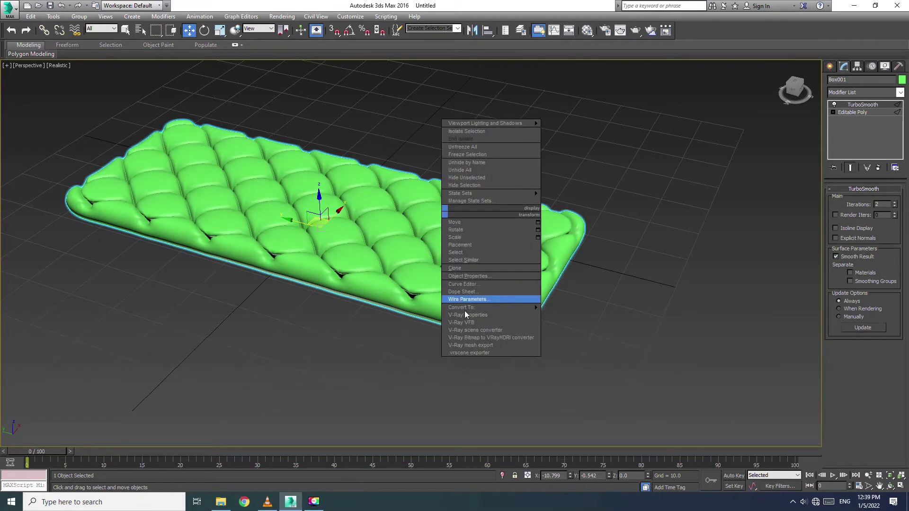
- Collapse the smoothed cushion to an Editable Poly, add a Bend modifier, and select its Gizmo
left_click(575, 315)
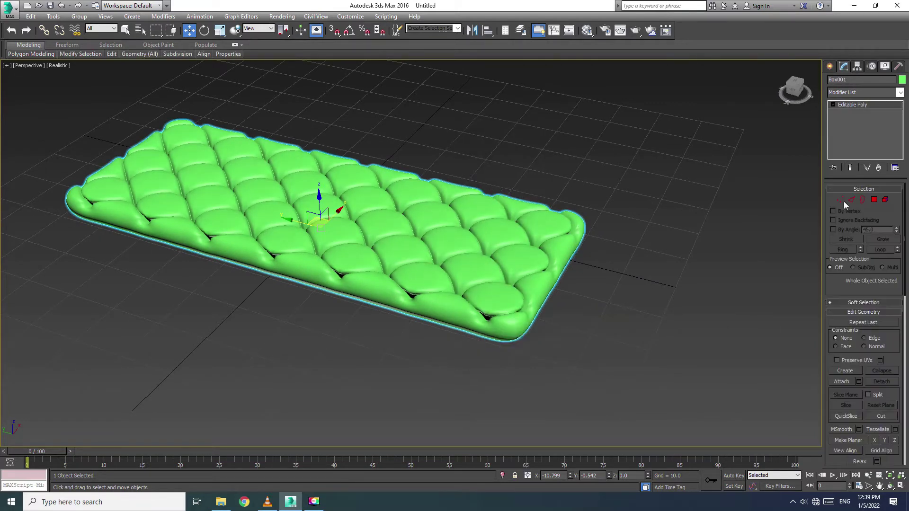
left_click(900, 93)
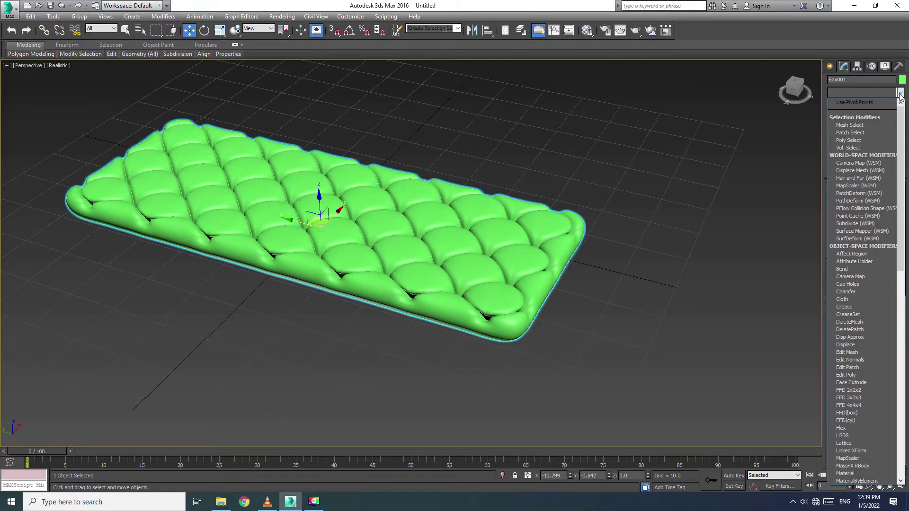
type("b")
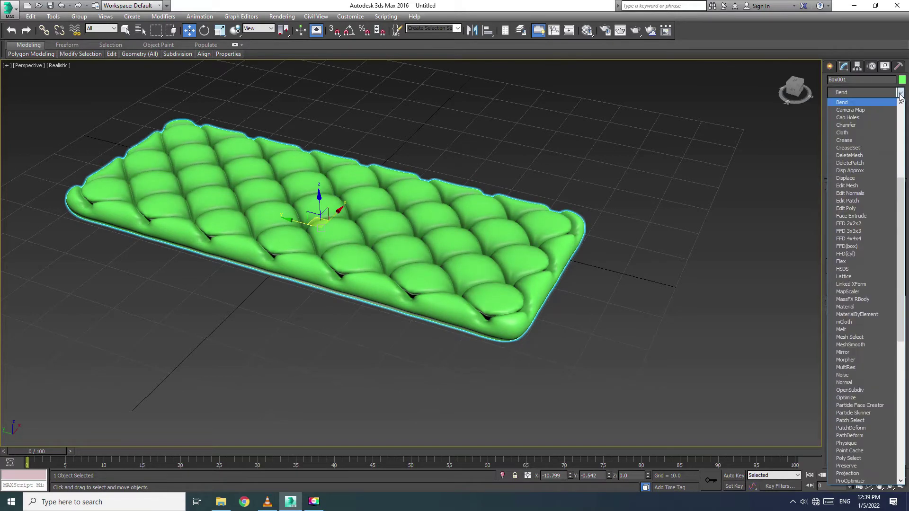
left_click(852, 102)
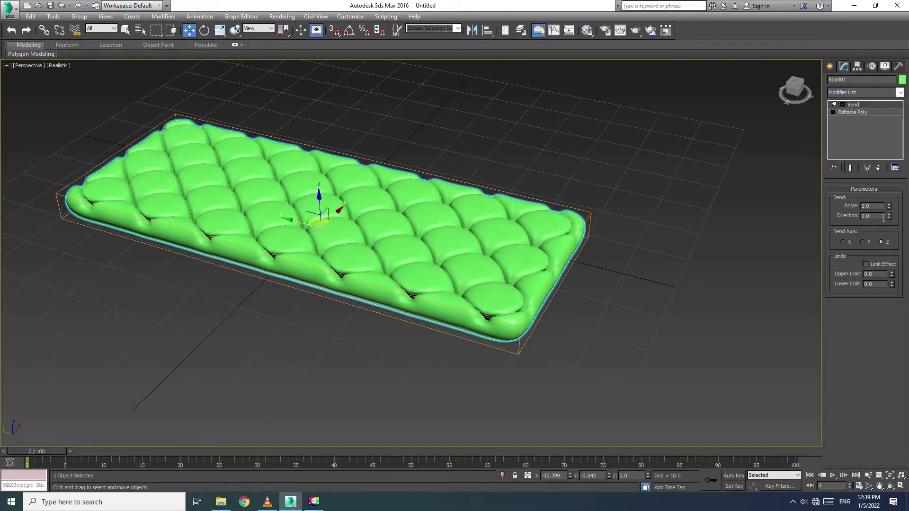
left_click(843, 104)
left_click(858, 113)
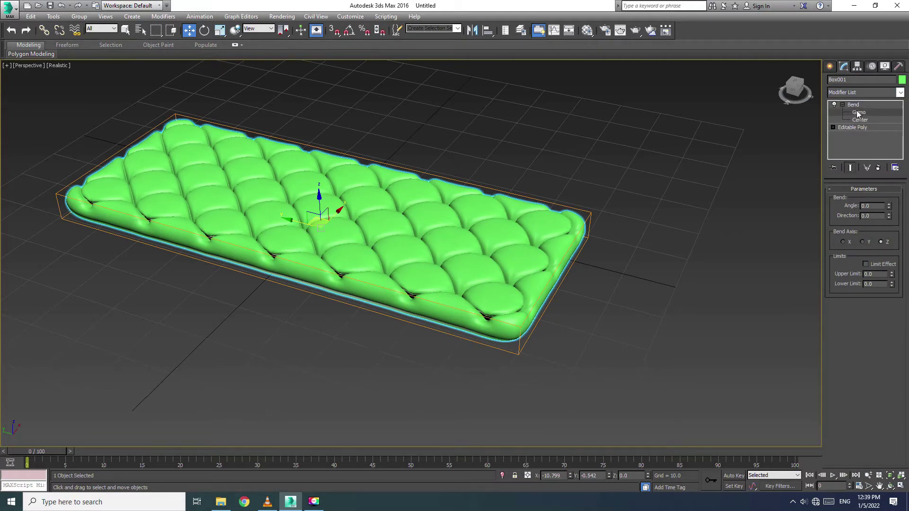
- Set the angle snap to 90 degrees
right_click(349, 31)
type("90")
key("Return")
left_click(515, 189)
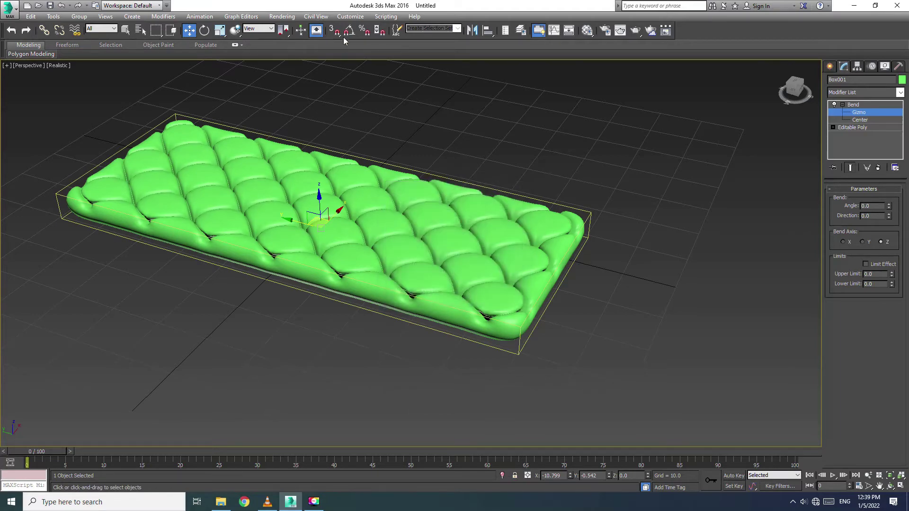
- Rotate the Bend gizmo 90° about Z so it stands upright across the cushion
key("e")
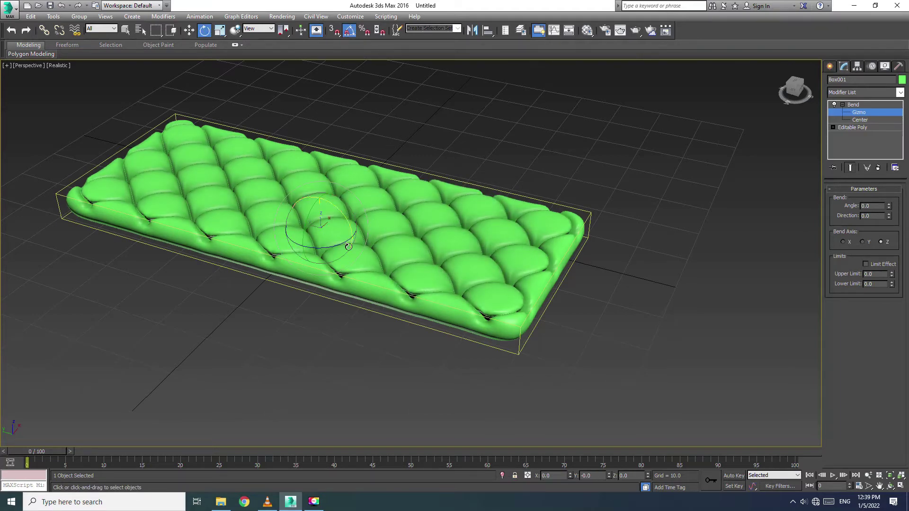
left_click_drag(331, 245, 318, 243)
key("ctrl+z")
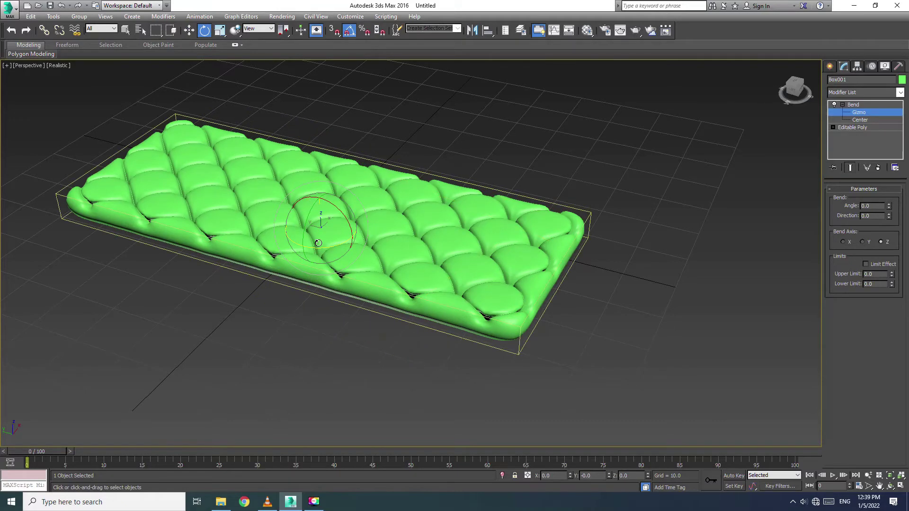
middle_click_drag(345, 299, 375, 286, "alt")
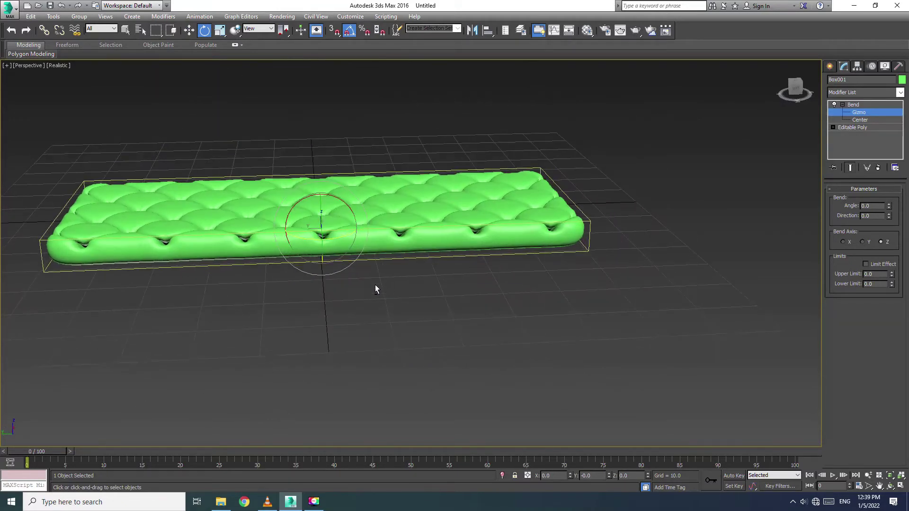
left_click_drag(330, 241, 327, 242)
left_click(856, 111)
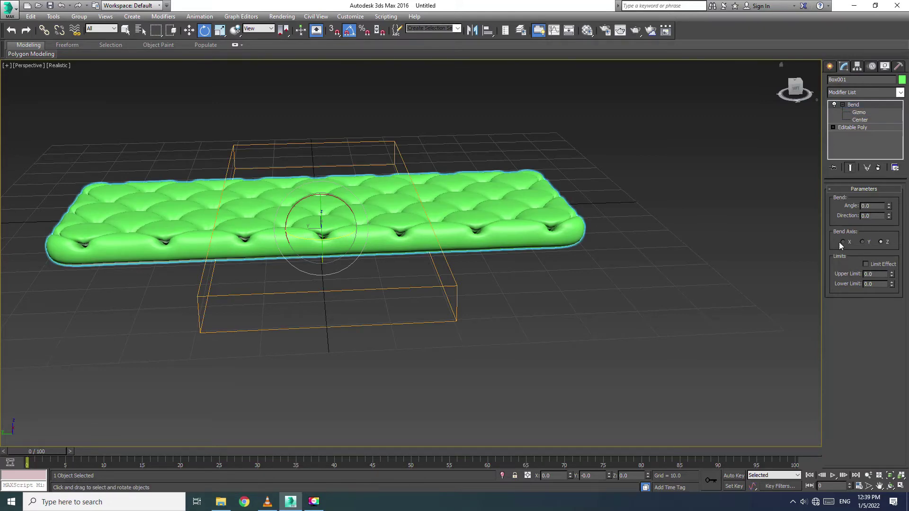
middle_click_drag(704, 231, 649, 249, "alt")
- Set the Bend axis to X with an angle of about -14.5
key("w")
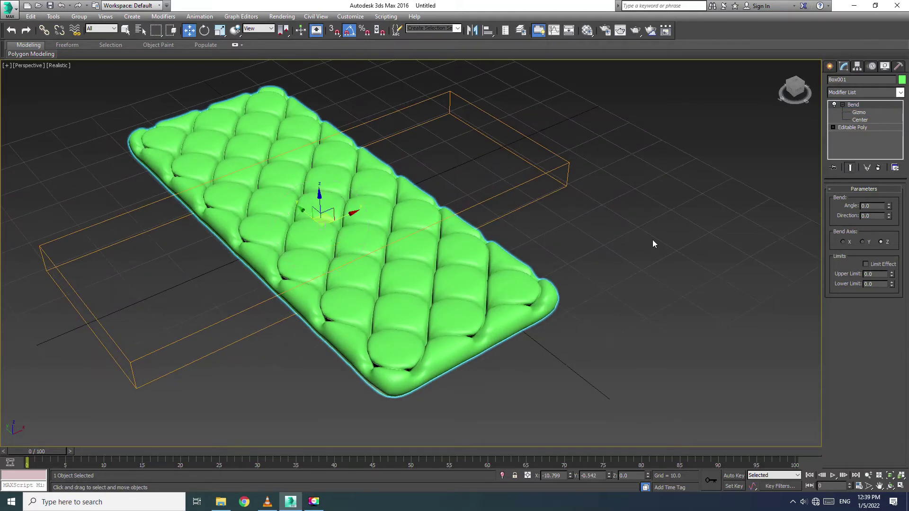
left_click(843, 242)
mouse_move(889, 207)
left_mouse_down()
mouse_move(889, 190)
mouse_move(888, 218)
left_mouse_up()
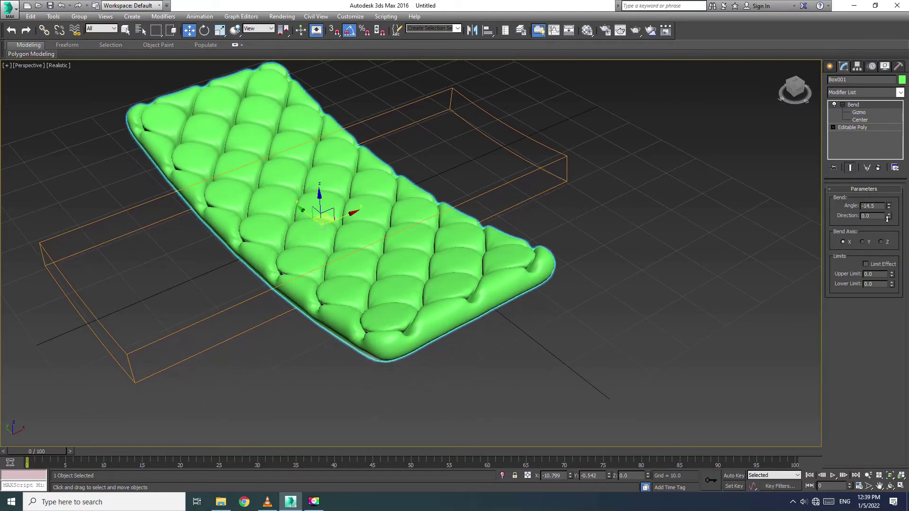
mouse_move(641, 284)
middle_mouse_down("alt")
mouse_move(620, 256)
mouse_move(635, 242)
mouse_move(646, 247)
mouse_move(637, 245)
middle_mouse_up("alt")
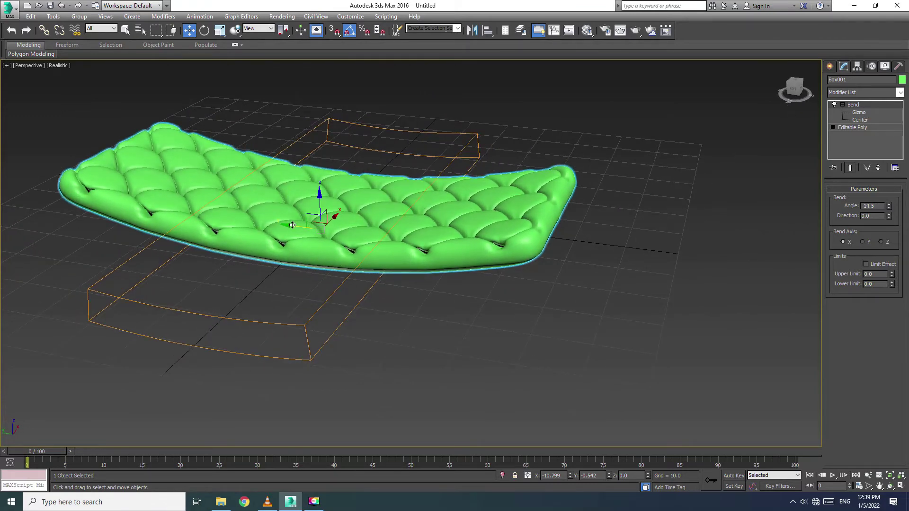
left_click_drag(292, 225, 298, 225)
- Slide the Bend gizmo along the cushion, deepen the angle to about -27, and enable Limit Effect
left_click(858, 114)
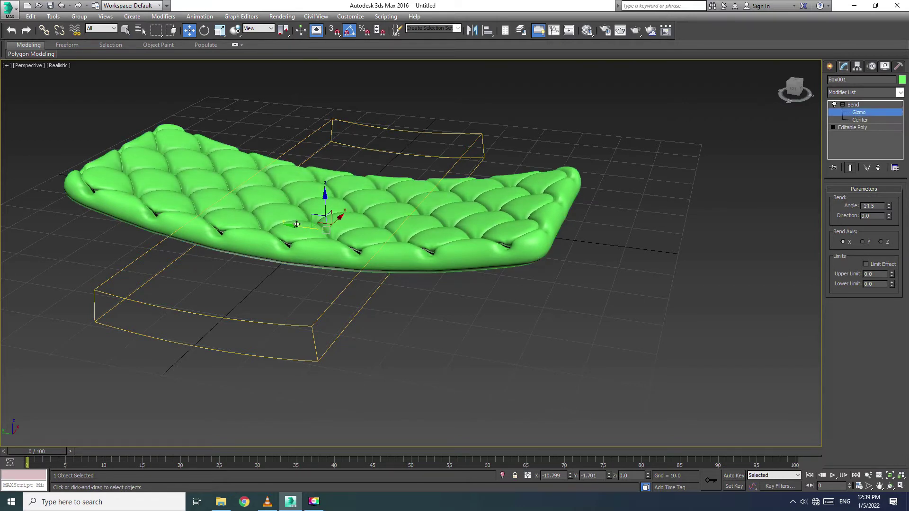
left_click_drag(298, 226, 347, 232)
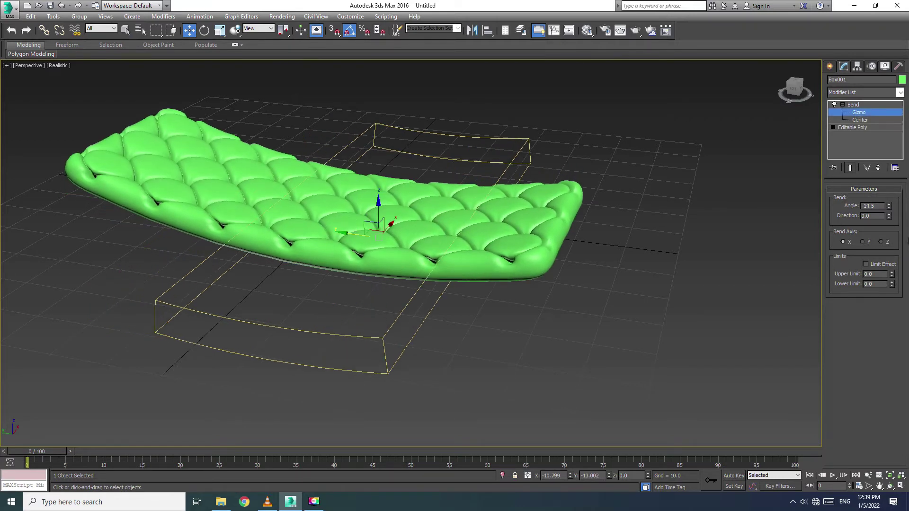
left_click_drag(890, 208, 890, 217)
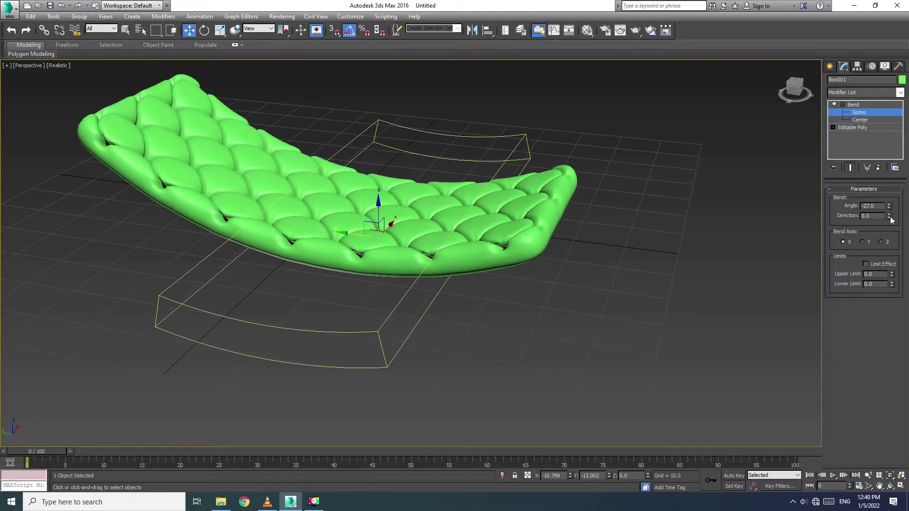
left_click(865, 264)
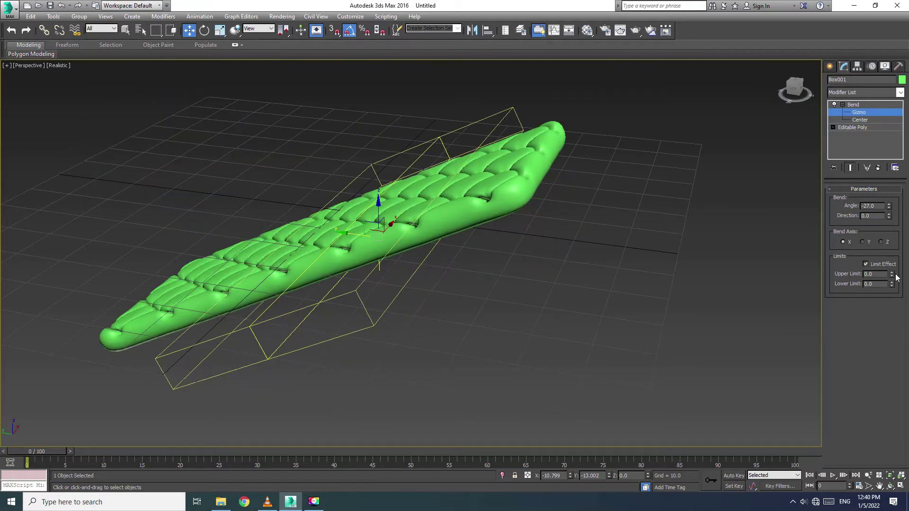
- Set Upper Limit 1.0 and Angle -31, shifting the gizmo so one end rises as a backrest
left_click_drag(894, 275, 893, 269)
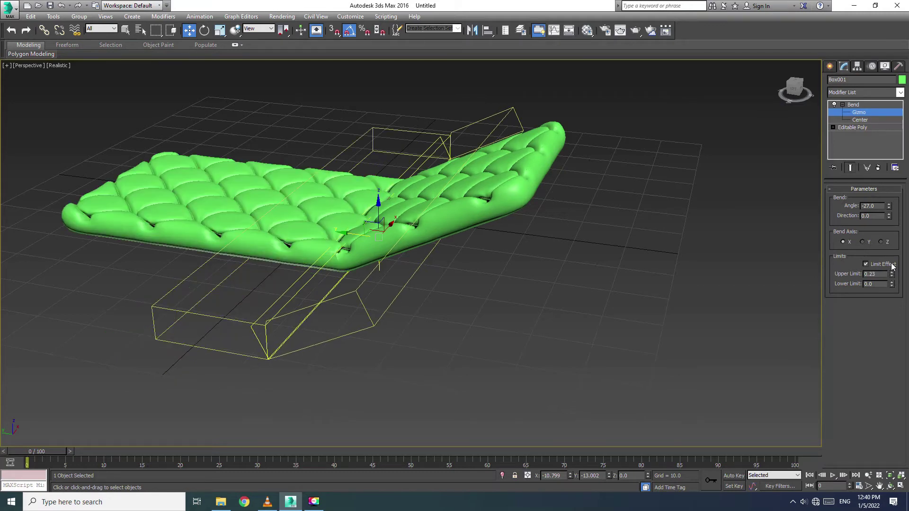
left_click_drag(893, 275, 893, 272)
left_click_drag(353, 234, 292, 260)
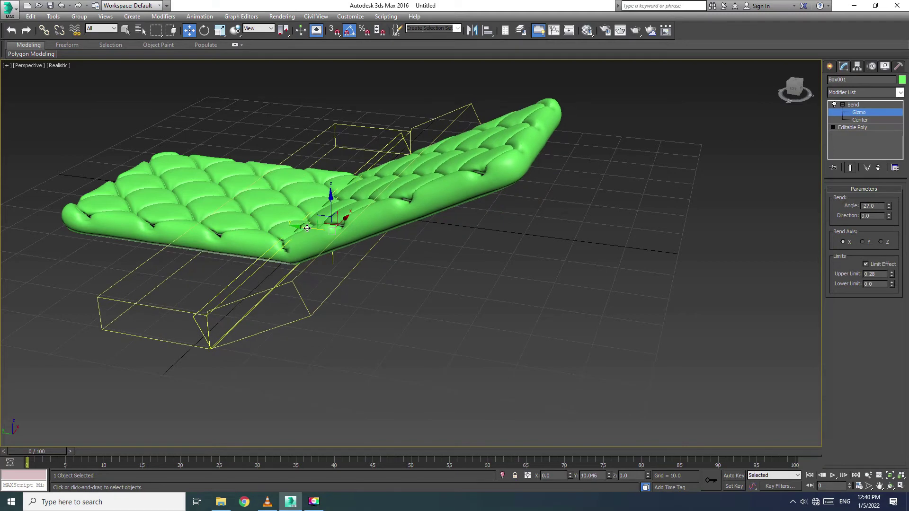
mouse_move(292, 259)
middle_mouse_down("alt")
mouse_move(294, 270)
mouse_move(463, 266)
mouse_move(368, 239)
middle_mouse_up("alt")
left_click_drag(358, 234, 374, 235)
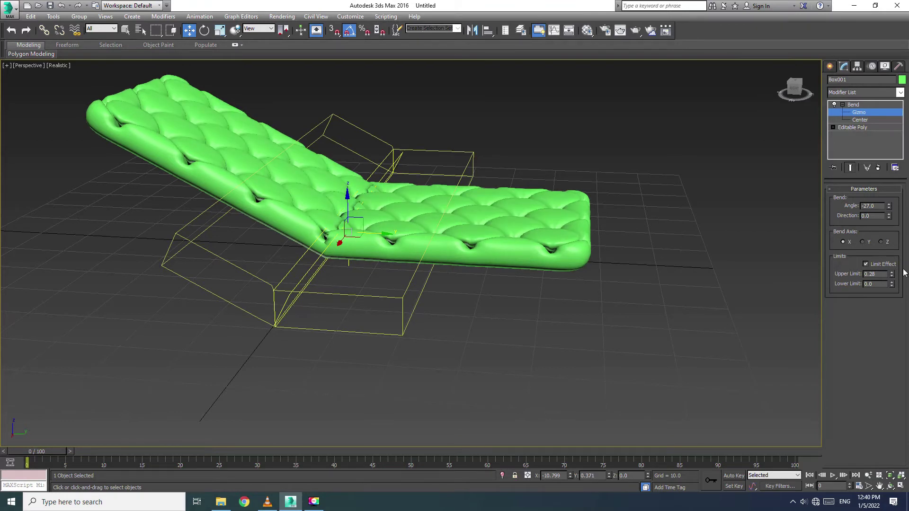
mouse_move(893, 277)
left_mouse_down()
mouse_move(897, 132)
mouse_move(36, 326)
mouse_move(79, 229)
mouse_move(93, 251)
left_mouse_up()
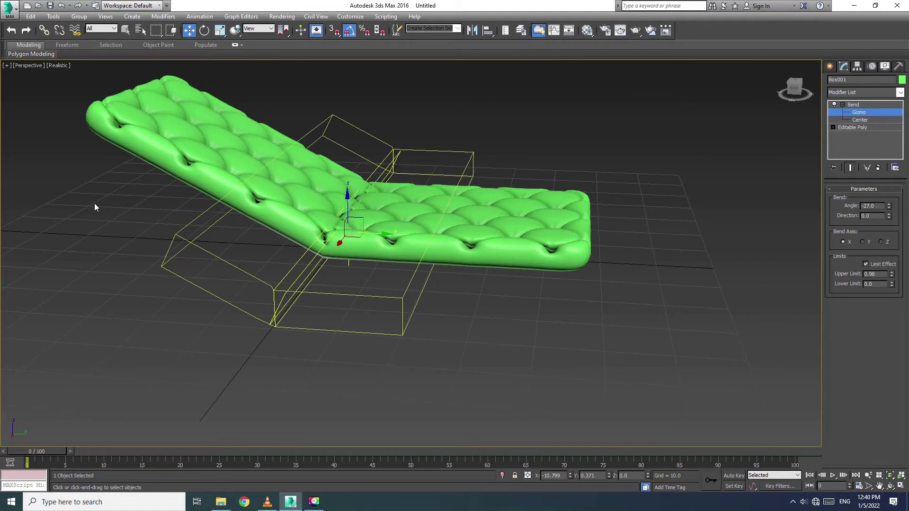
left_click_drag(888, 207, 896, 216)
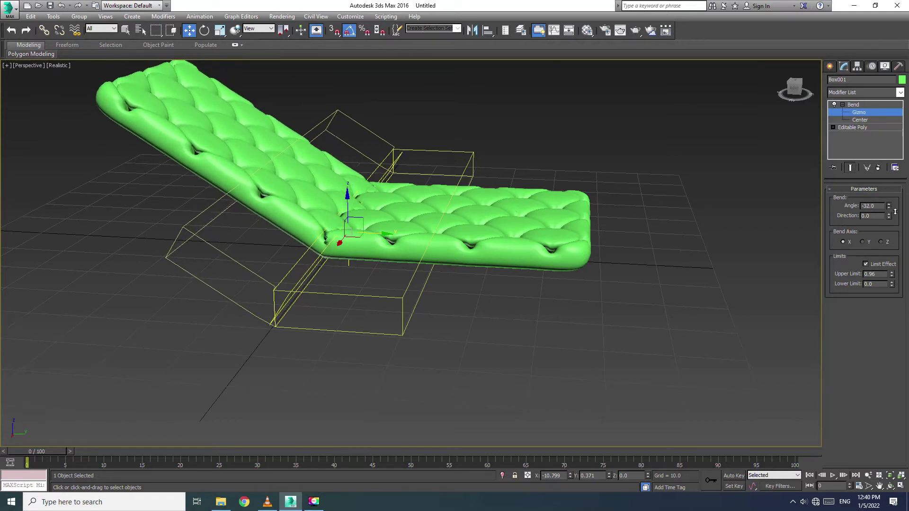
left_click(893, 274)
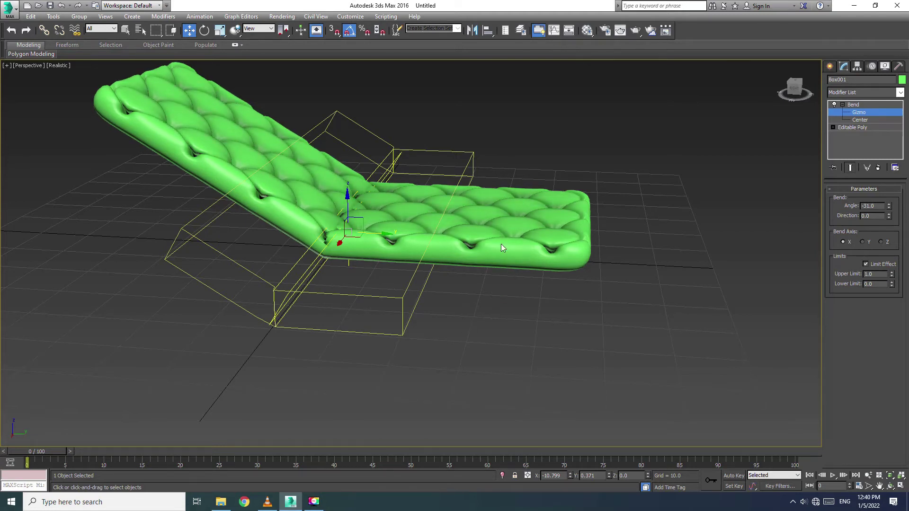
left_click(859, 112)
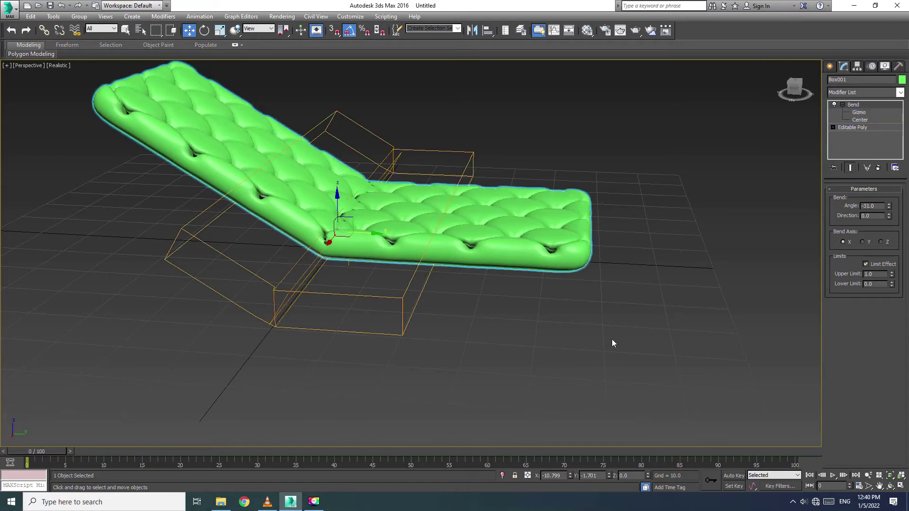
- Deselect the cushion and orbit and zoom to a low side view of the chaise
left_click(549, 317)
mouse_move(549, 317)
middle_mouse_down("alt")
mouse_move(532, 311)
mouse_move(525, 282)
middle_mouse_up("alt")
scroll(524, 284, "down", 5)
scroll(535, 280, "up", 3)
scroll(592, 293, "up", 4)
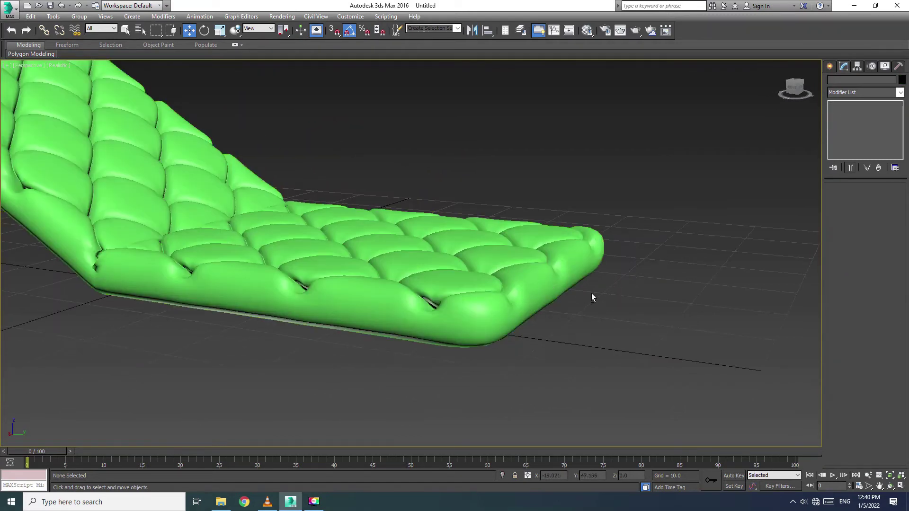
scroll(561, 317, "up", 3)
mouse_move(561, 316)
middle_mouse_down("alt")
mouse_move(416, 286)
mouse_move(518, 277)
mouse_move(614, 294)
middle_mouse_up("alt")
- Maximize the Left viewport and frame the cushion's wireframe side profile
key("alt+w")
left_click(178, 405)
key("alt+w")
scroll(360, 277, "up", 3)
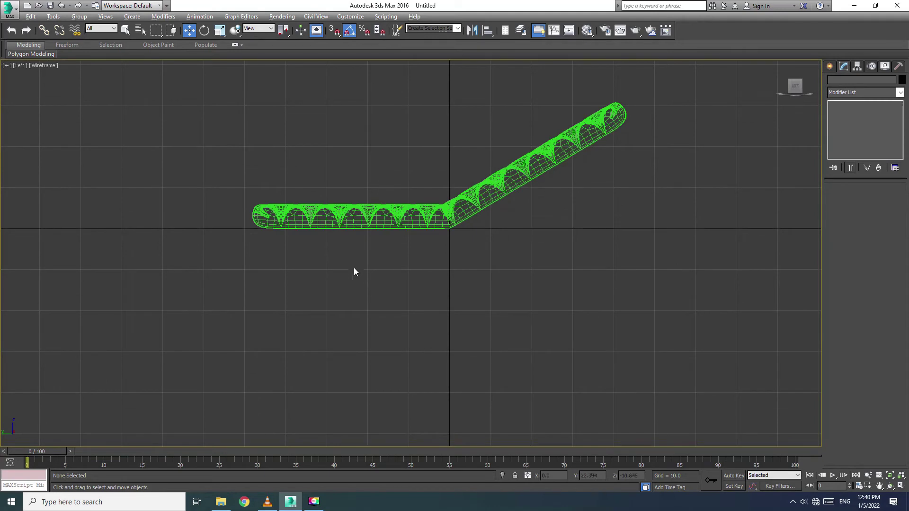
scroll(355, 265, "up", 4)
middle_click_drag(556, 249, 547, 294)
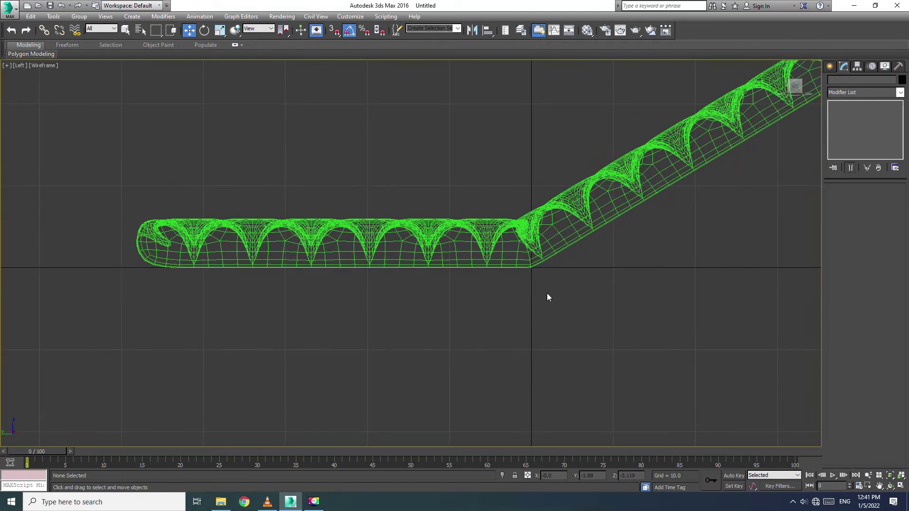
left_click(831, 66)
- Draw a Rectangle spline about 36.7 by 44.2 beneath the cushion's flat seat
left_click(844, 82)
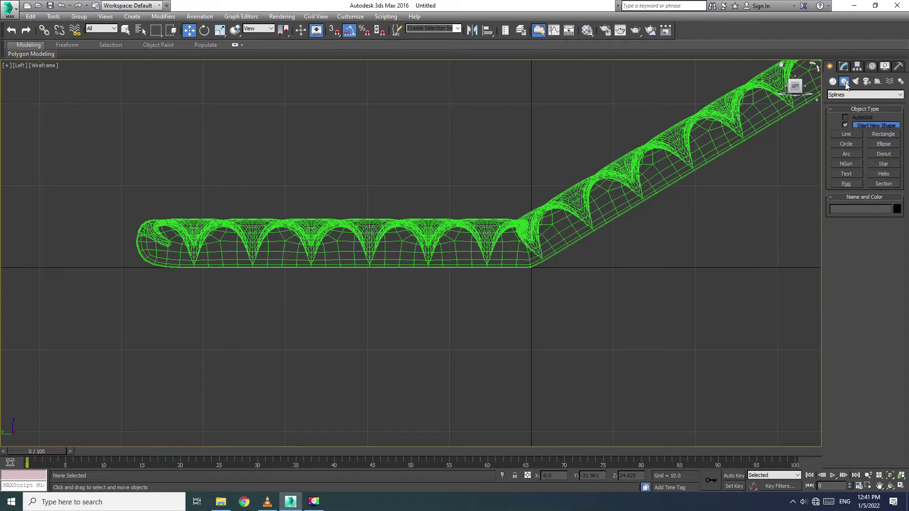
left_click(884, 134)
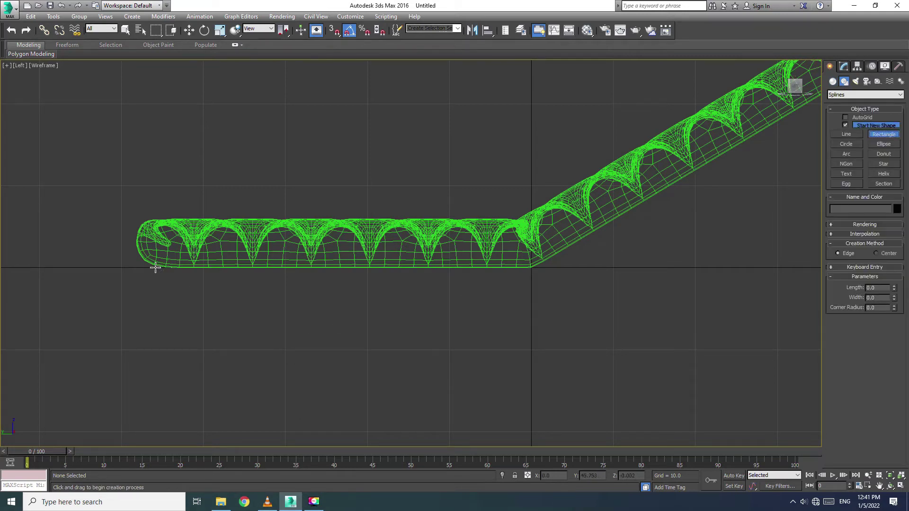
left_click_drag(166, 269, 530, 388)
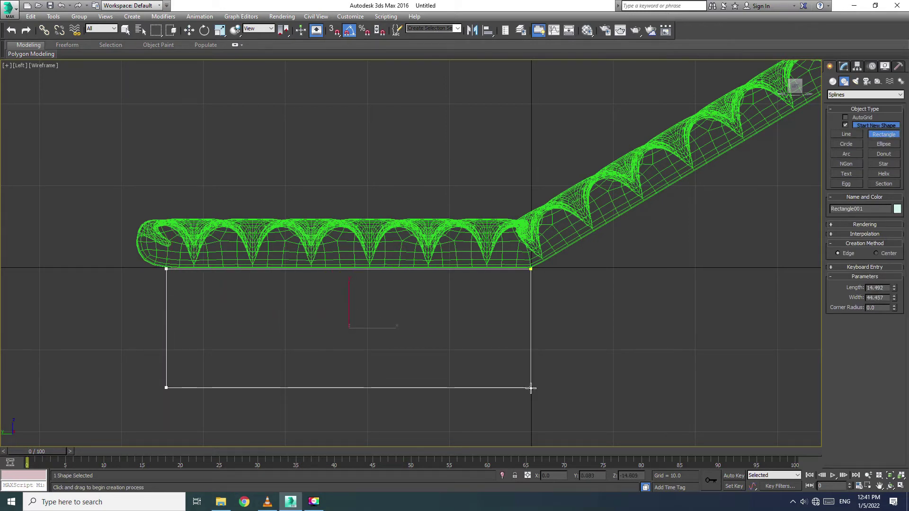
left_click_drag(531, 388, 529, 405)
key("alt+w")
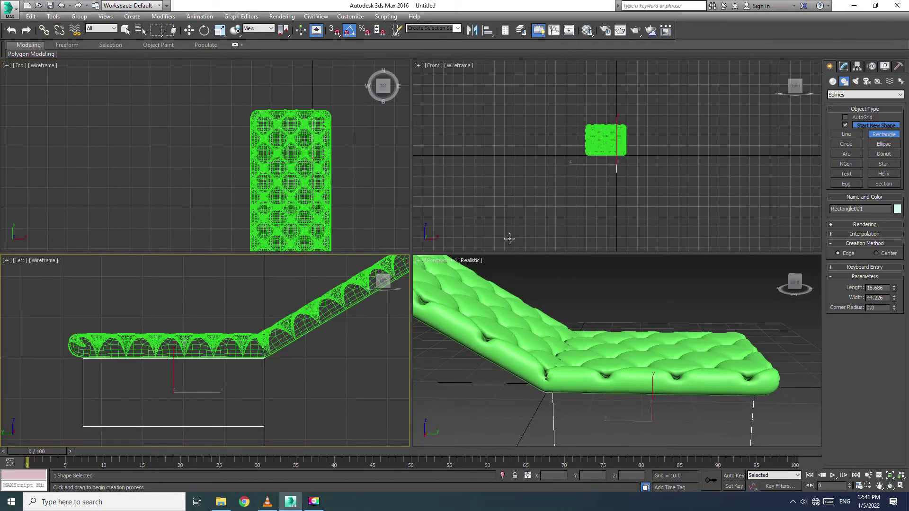
scroll(578, 294, "down", 5)
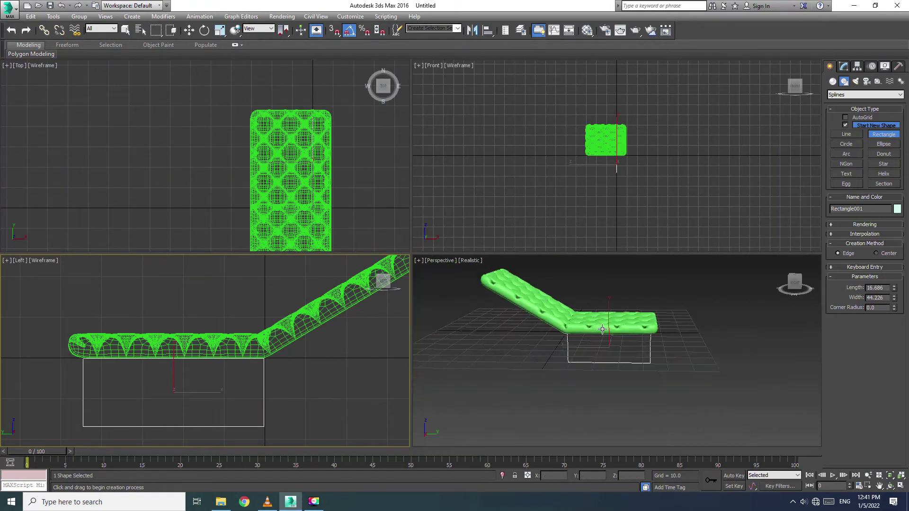
key("alt+w")
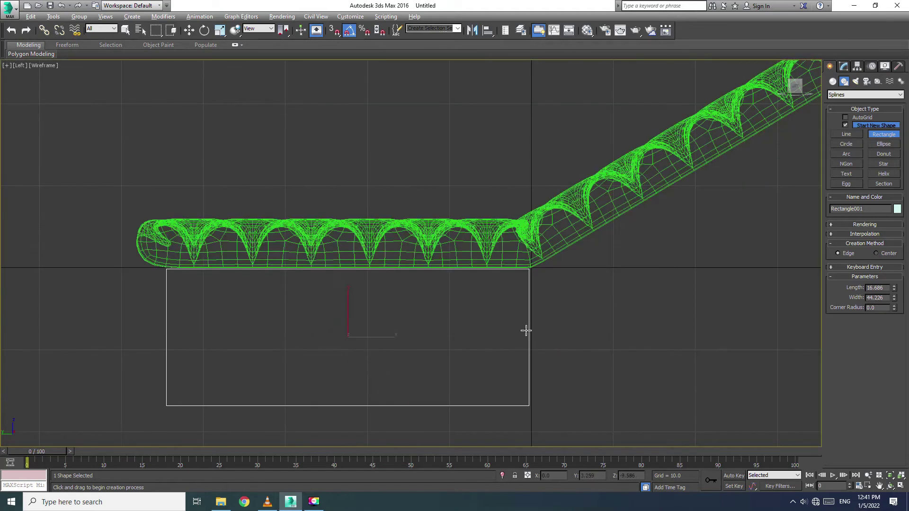
key("w")
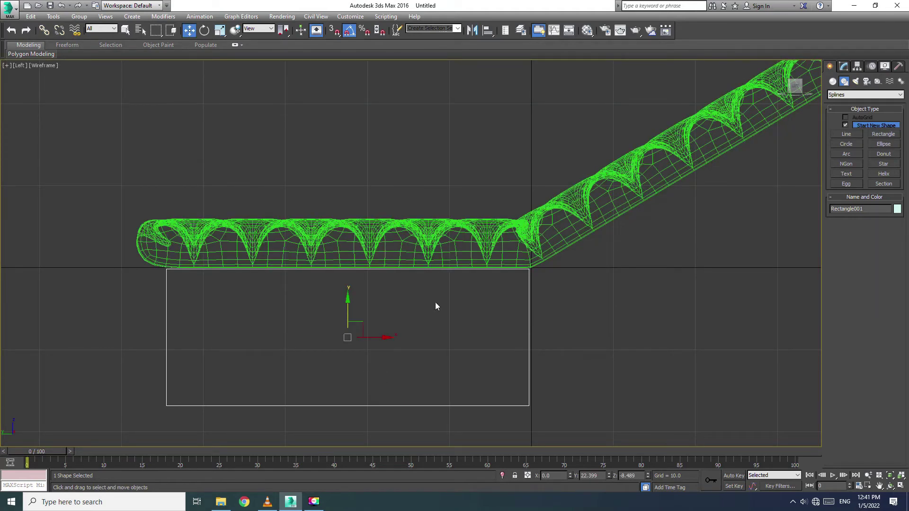
right_click(358, 337)
mouse_move(384, 426)
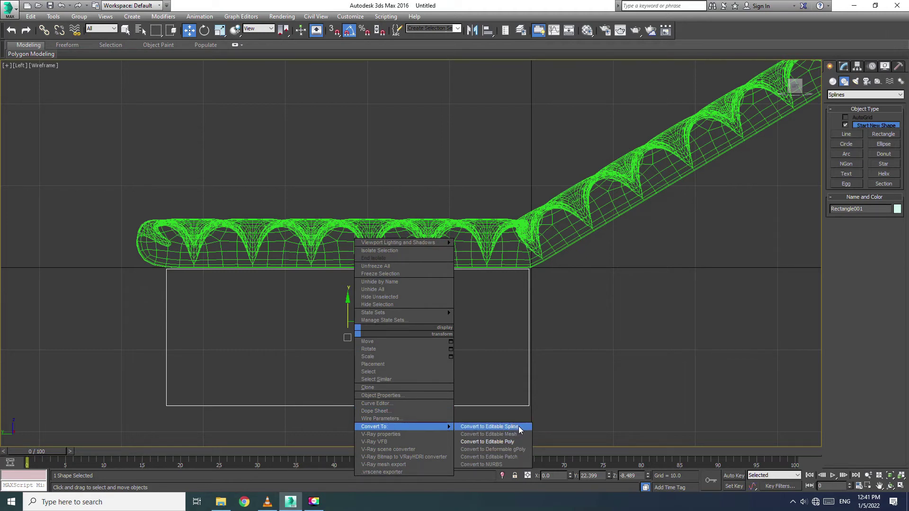
- Convert Rectangle001 to an Editable Spline, pull its bottom-right vertex outward, and make corners sharp
left_click(519, 429)
scroll(508, 160, "down", 2)
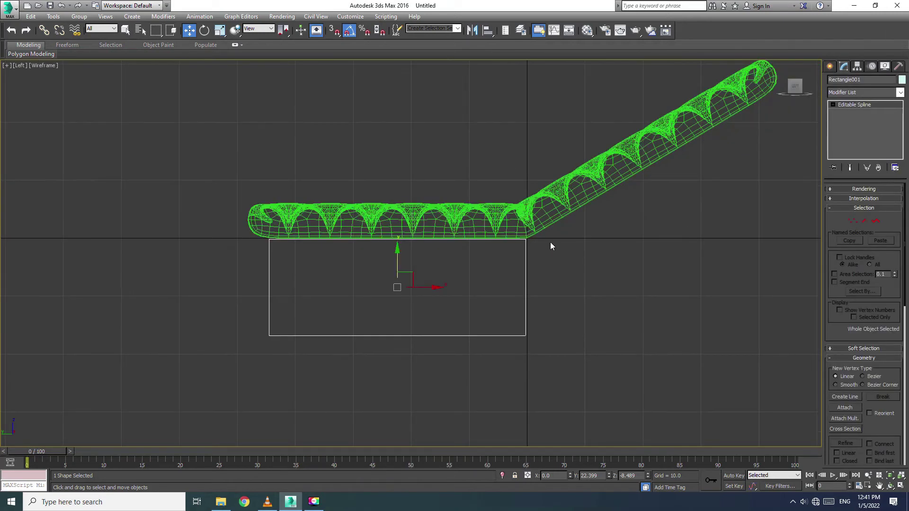
left_click(853, 221)
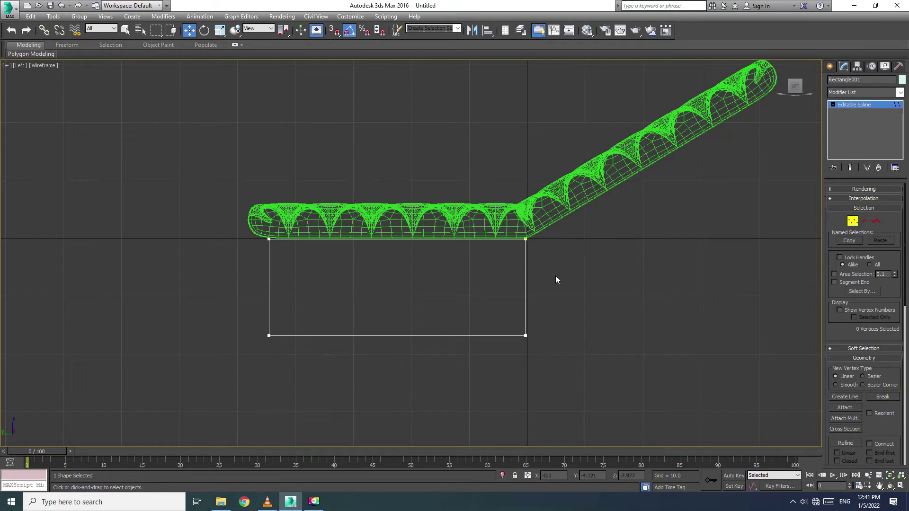
left_click_drag(606, 283, 478, 372)
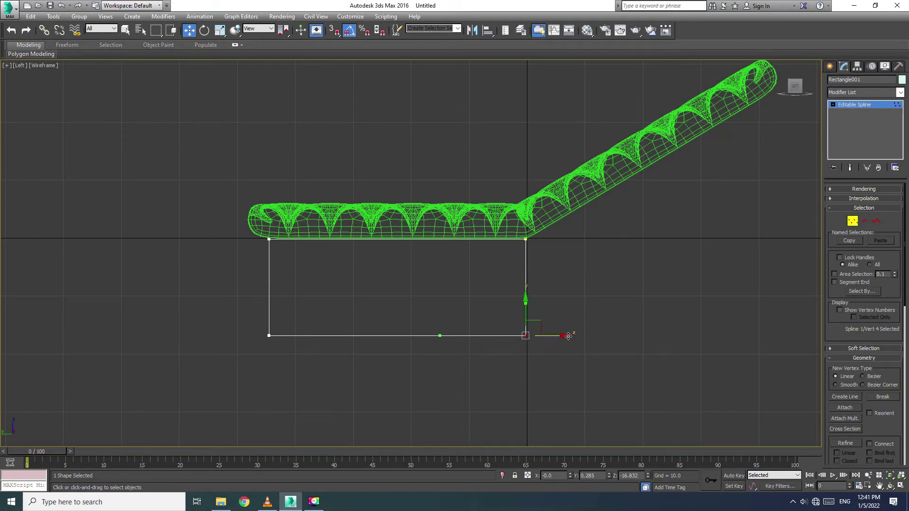
left_click_drag(569, 336, 626, 337)
left_click_drag(677, 222, 506, 421)
right_click(556, 296)
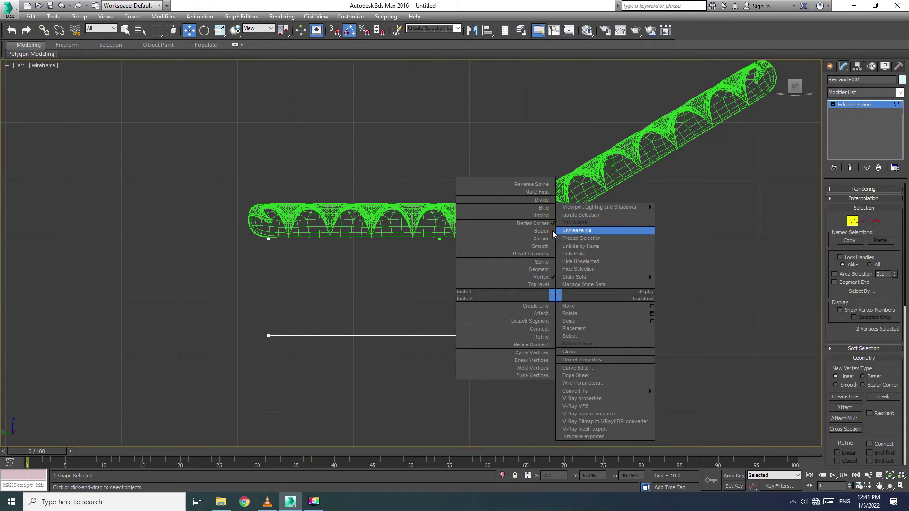
left_click(540, 239)
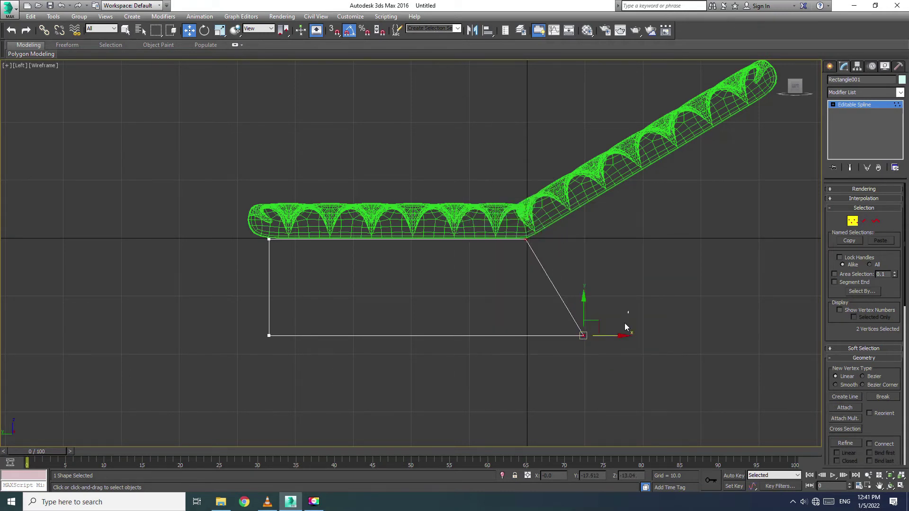
- Move the bottom-left vertex outward so the frame outline becomes a trapezoid
left_click_drag(551, 366, 542, 374)
left_click(269, 336)
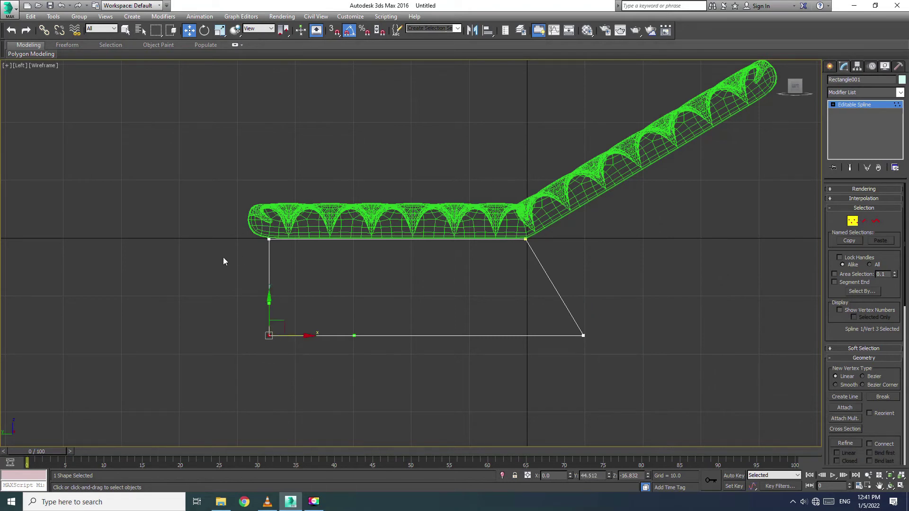
left_click(269, 239, "ctrl")
right_click(272, 263)
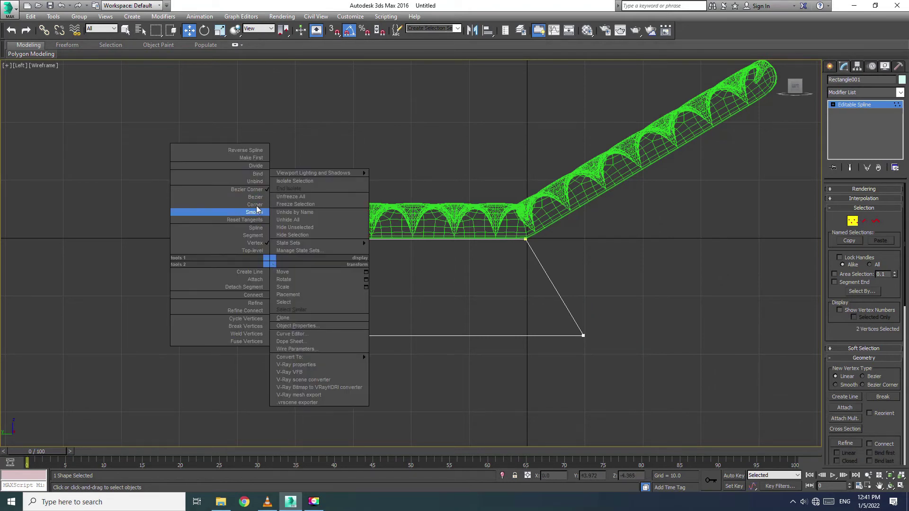
left_click(256, 210)
mouse_move(239, 308)
left_mouse_down()
mouse_move(283, 366)
mouse_move(307, 349)
mouse_move(271, 342)
left_mouse_up()
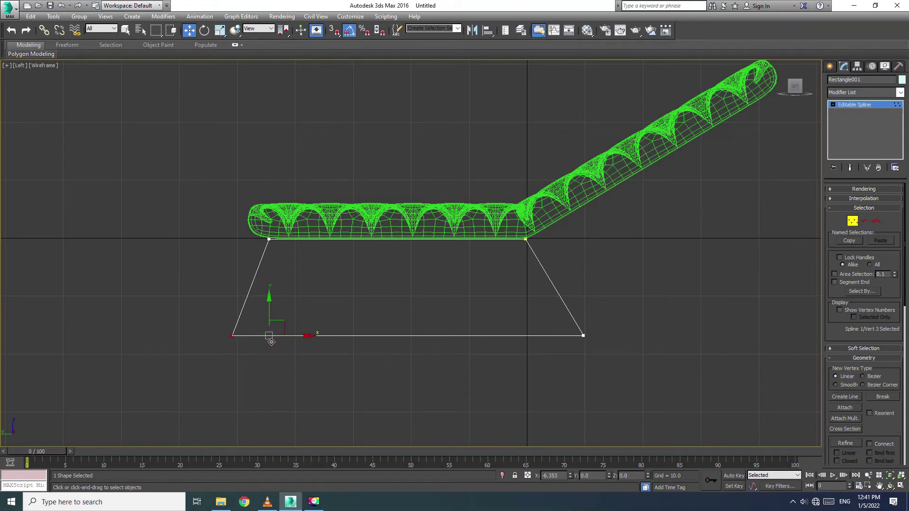
left_click(628, 221)
- Select all four frame vertices and round them with a 3.0 fillet
left_click_drag(701, 192, 167, 420)
scroll(876, 372, "down", 2)
scroll(877, 376, "down", 5)
scroll(879, 396, "down", 1)
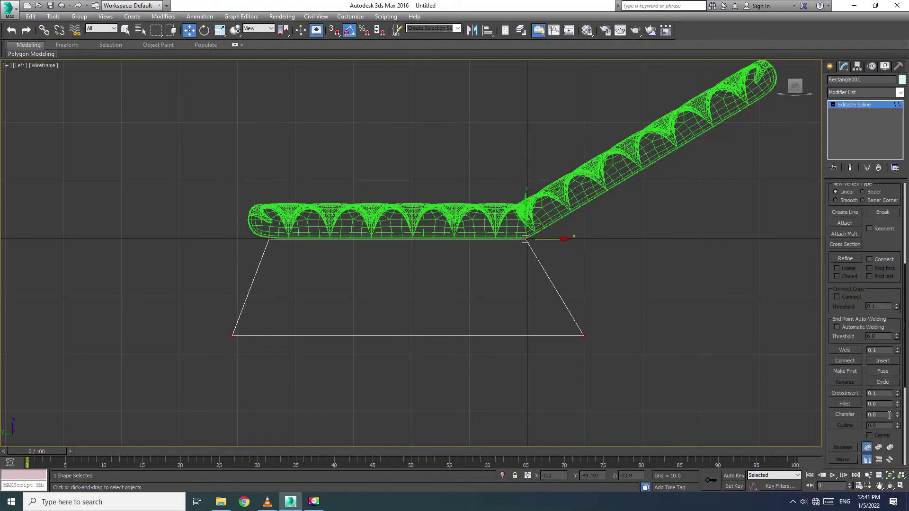
left_click_drag(898, 407, 899, 403)
scroll(840, 237, "up", 2)
scroll(840, 238, "up", 3)
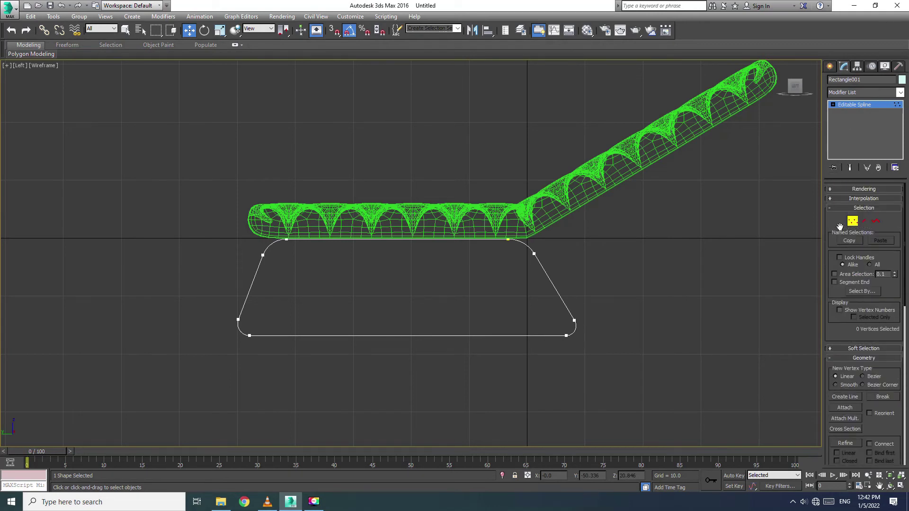
- Enable the frame spline's rendering so it shows as solid geometry
left_click(851, 222)
left_click(846, 189)
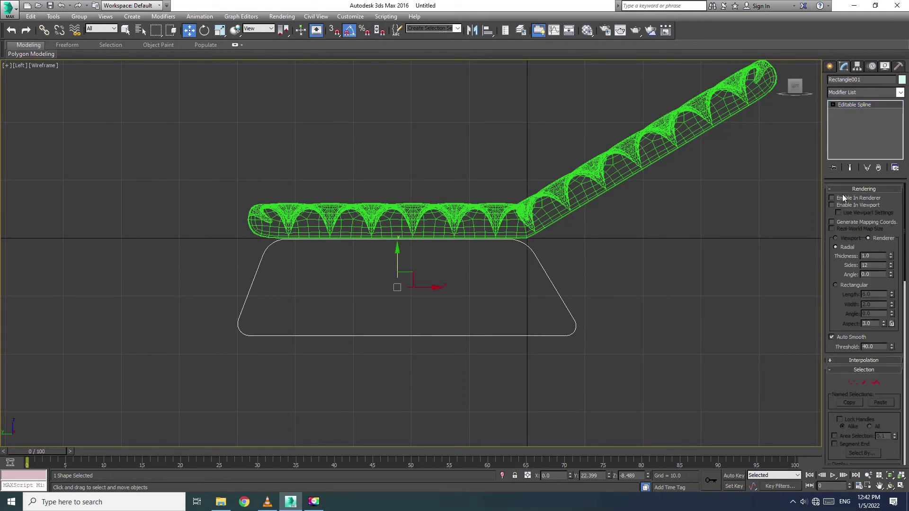
left_click(832, 205)
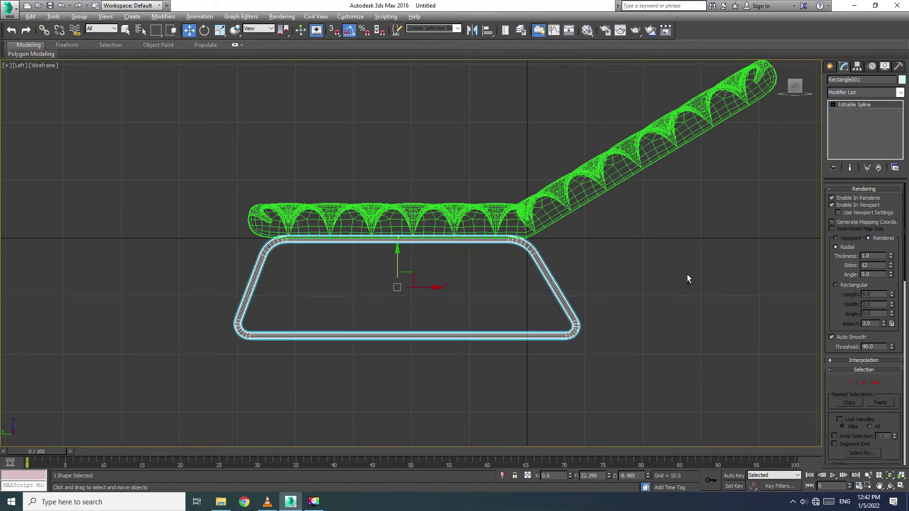
key("alt+w")
left_click(429, 385)
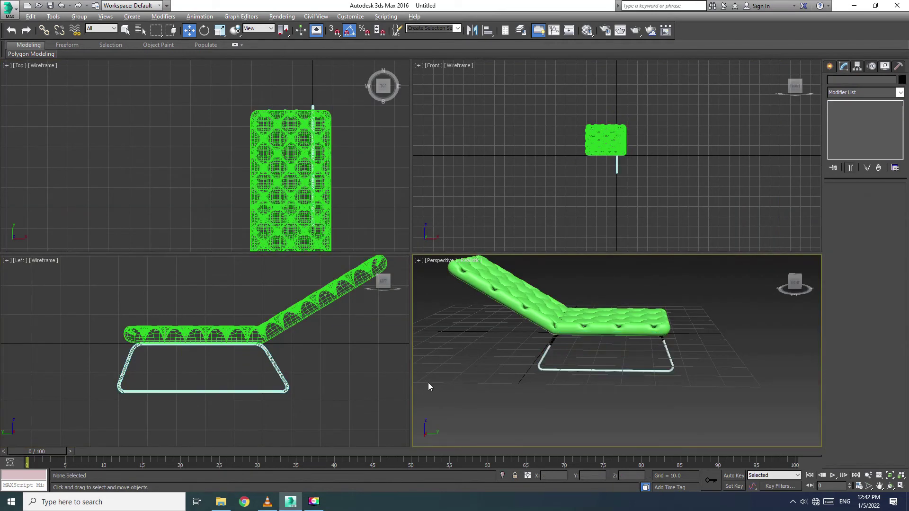
key("alt+w")
- Give the frame a Rectangular rendering profile with Length 3.0 and Width 1.0
left_click(521, 279)
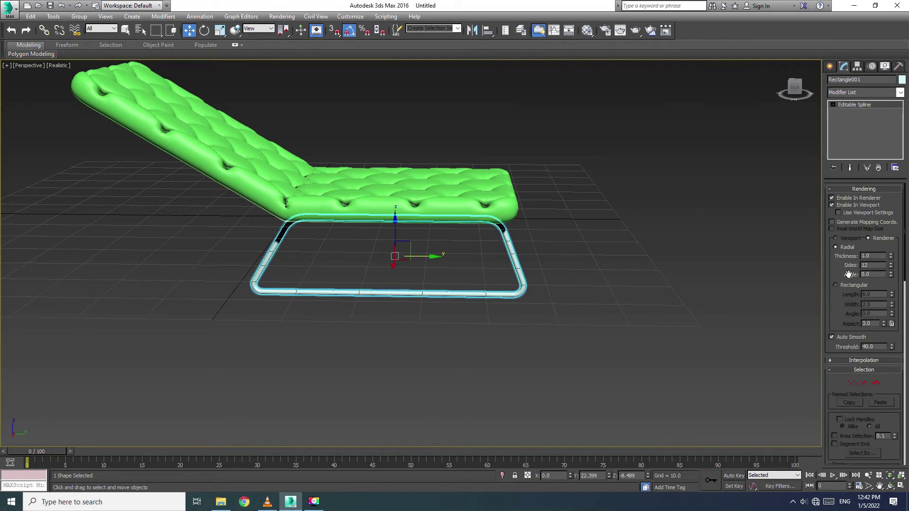
left_click(836, 285)
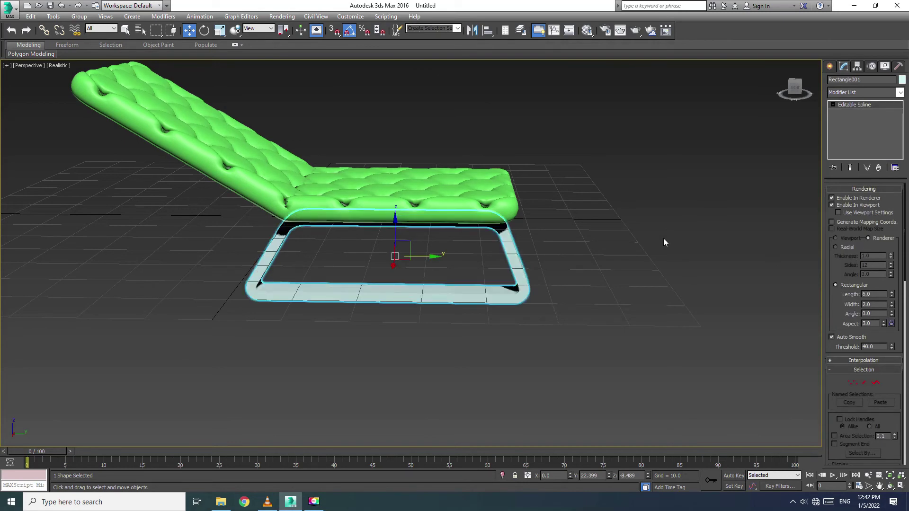
mouse_move(618, 258)
middle_mouse_down("alt")
mouse_move(558, 253)
mouse_move(574, 250)
middle_mouse_up("alt")
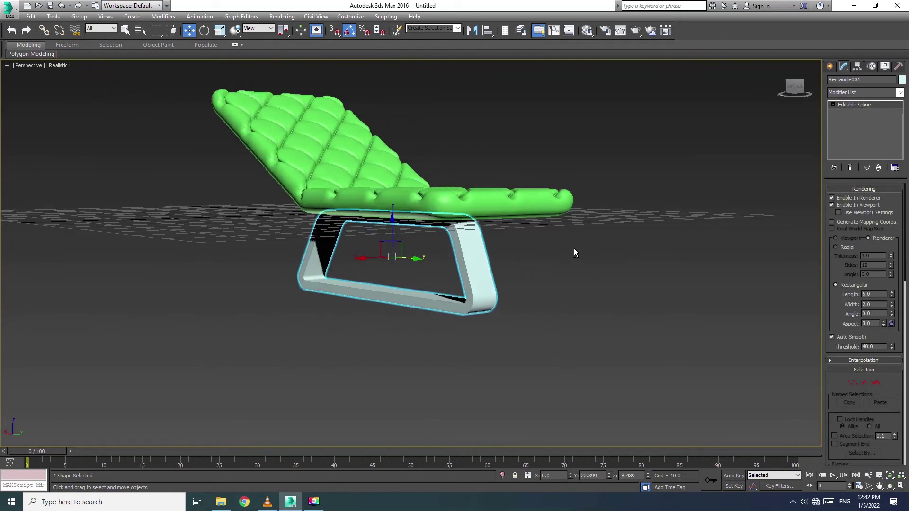
type("1")
key("Return")
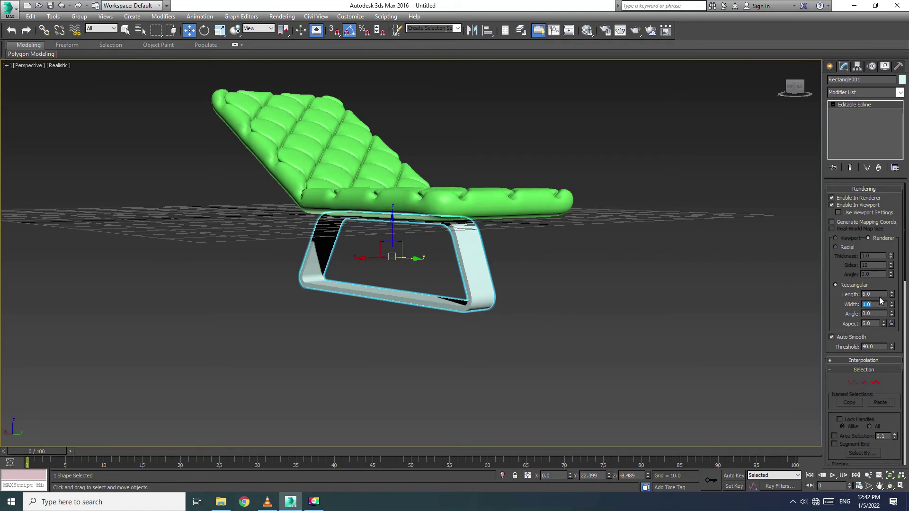
type("3")
key("Return")
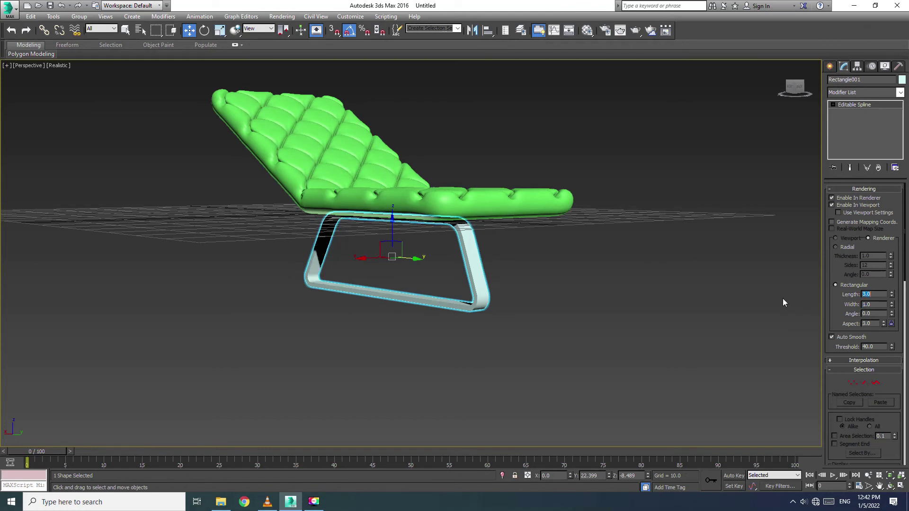
left_click(599, 356)
key("alt+w")
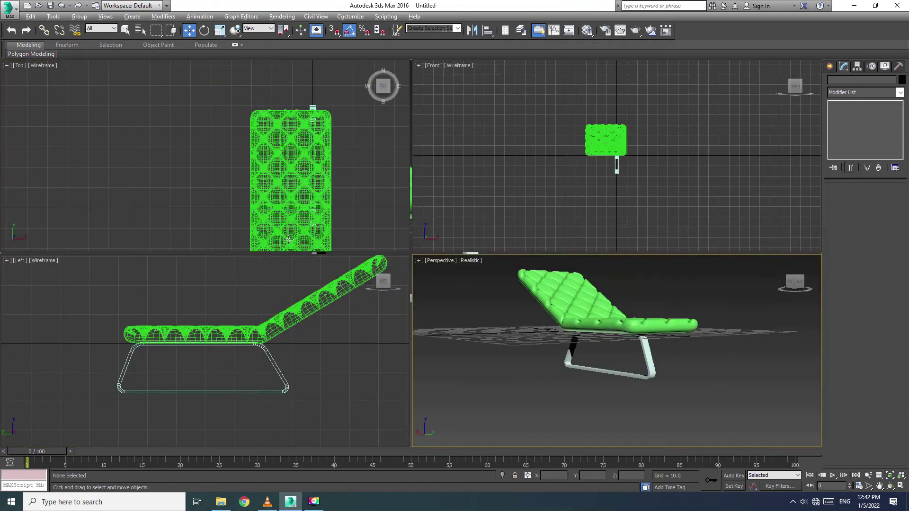
- In the Left view, raise Rectangle001 until its top touches the cushion's underside
left_click(319, 365)
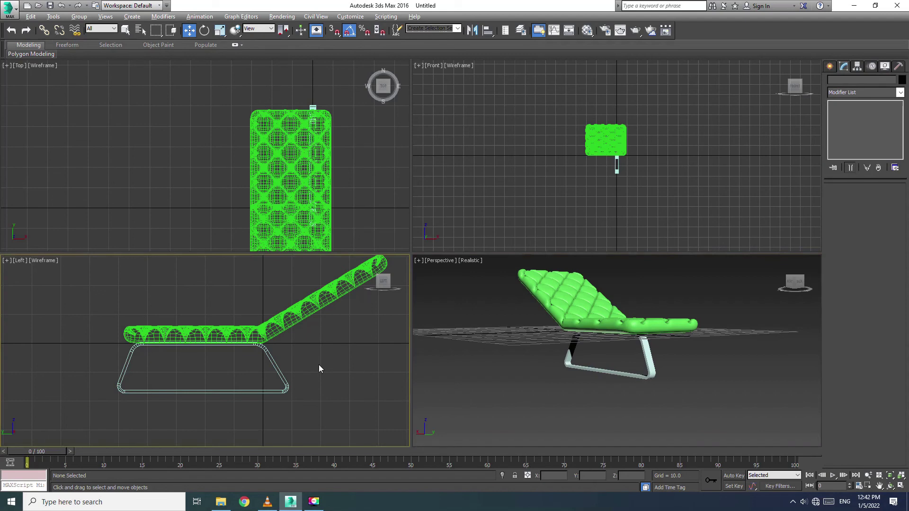
key("alt+w")
scroll(544, 275, "up", 5)
scroll(548, 277, "down", 5)
left_click(517, 269)
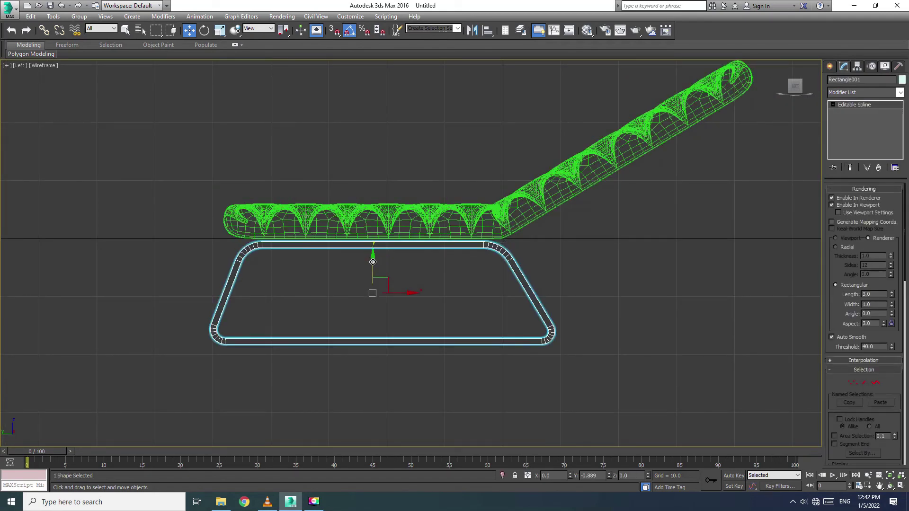
scroll(369, 260, "up", 4)
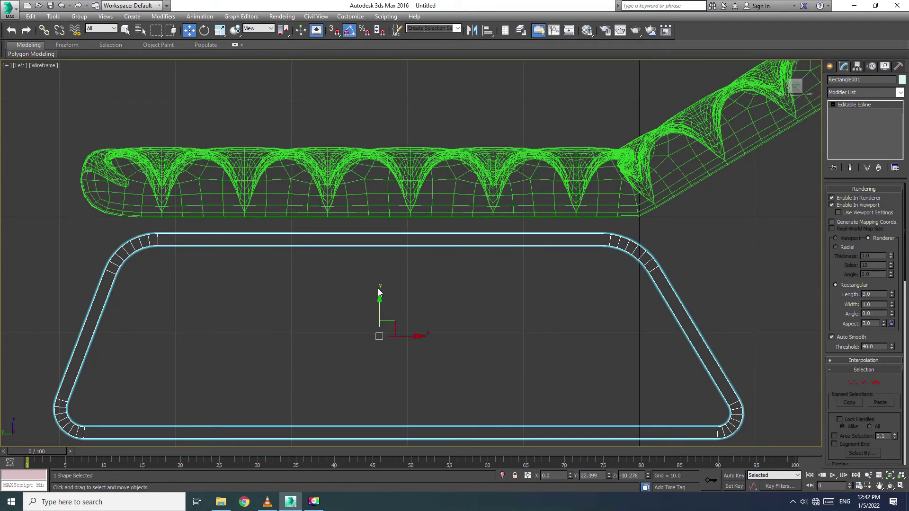
left_click(394, 256)
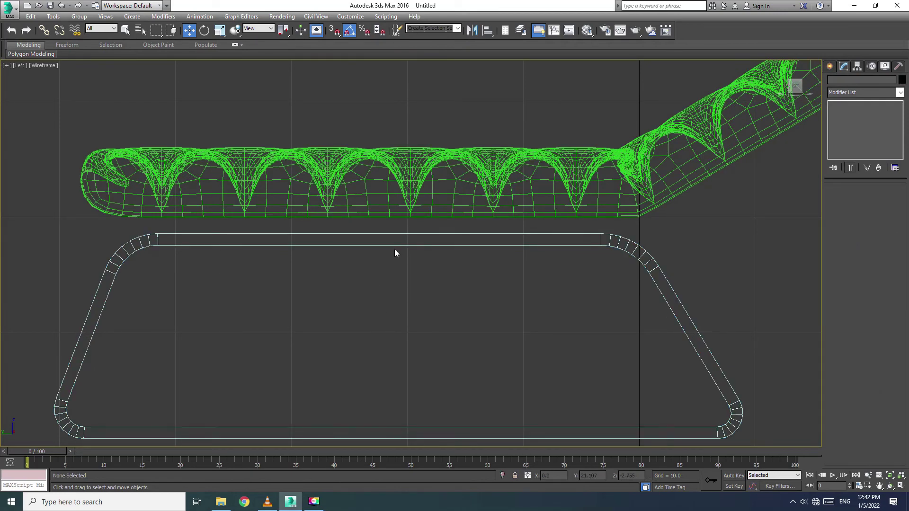
left_click(394, 237)
left_click_drag(380, 298, 377, 282)
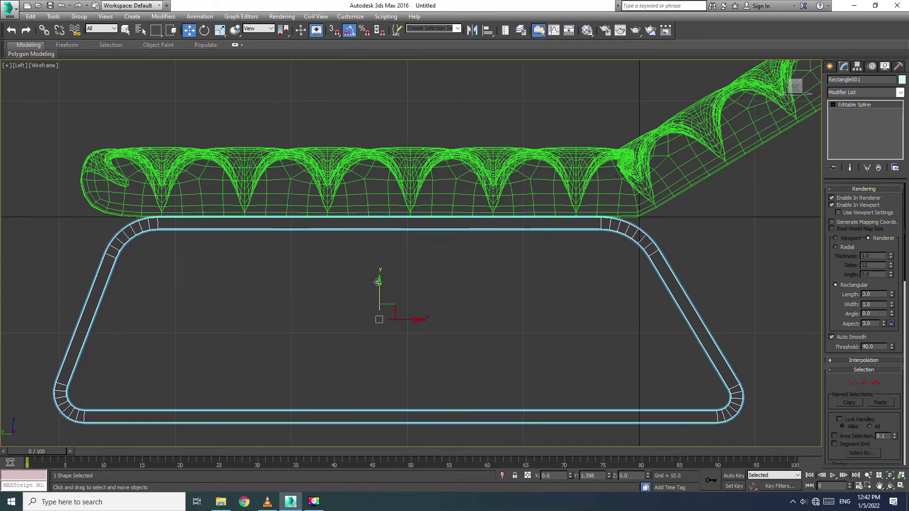
left_click_drag(378, 282, 377, 282)
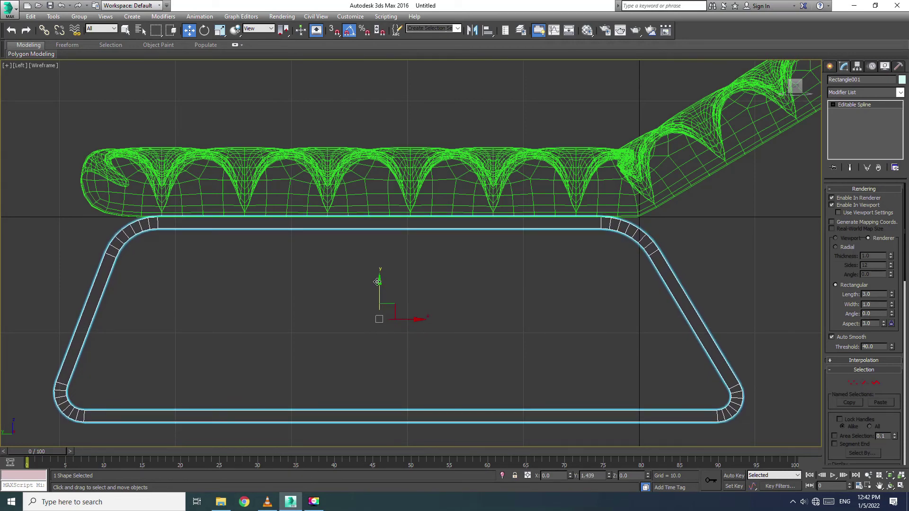
left_click(427, 335)
key("alt+w")
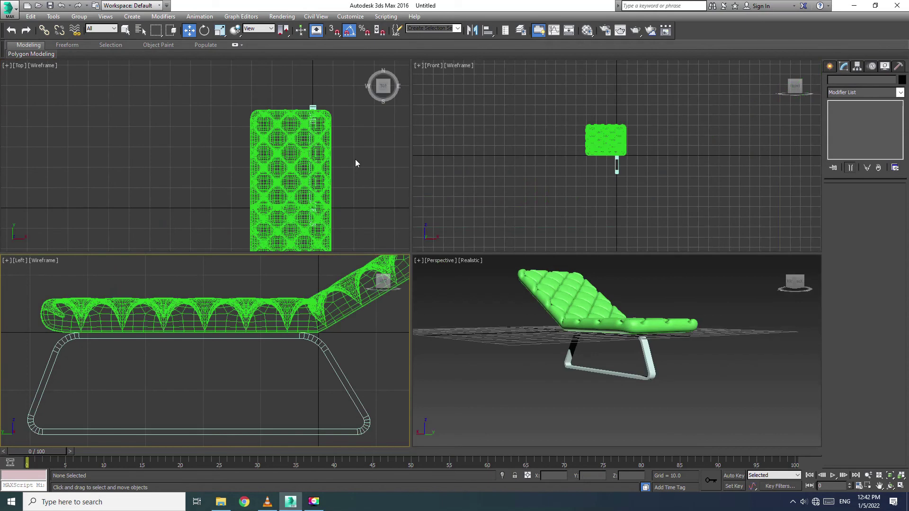
- Maximize the Front view, zoom in, and select the frame spline
left_click(601, 194)
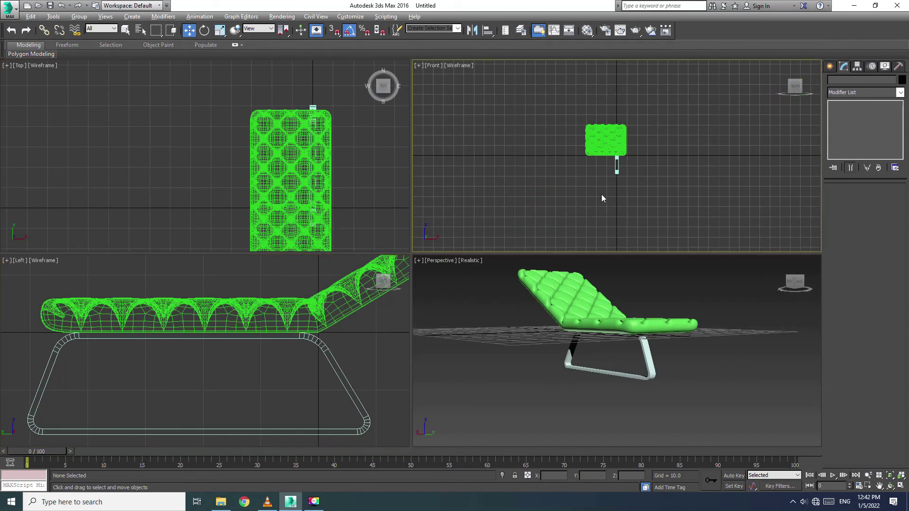
key("alt+w")
scroll(412, 308, "up", 4)
scroll(422, 223, "up", 2)
left_click(418, 214)
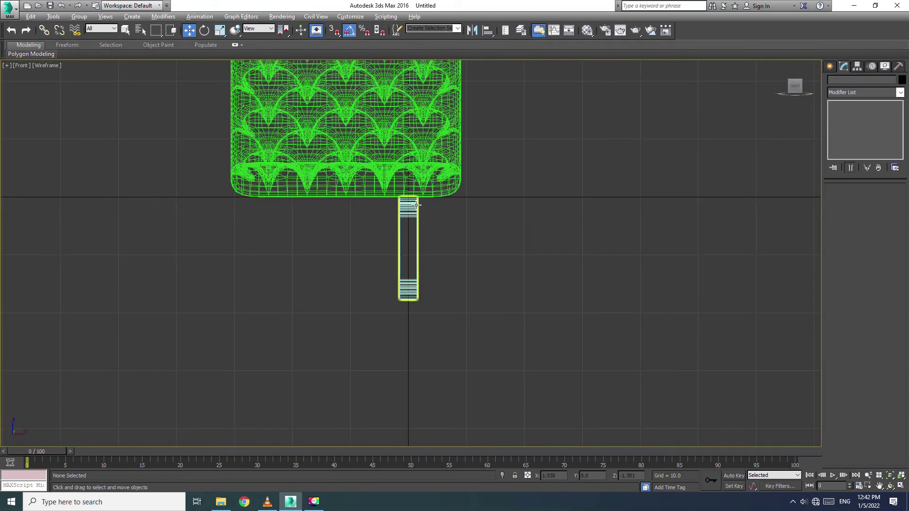
- Clone the sled frame as an independent Copy, placed opposite the original under the cushion
mouse_move(442, 249)
left_mouse_down()
mouse_move(466, 249)
mouse_move(305, 238)
left_mouse_up()
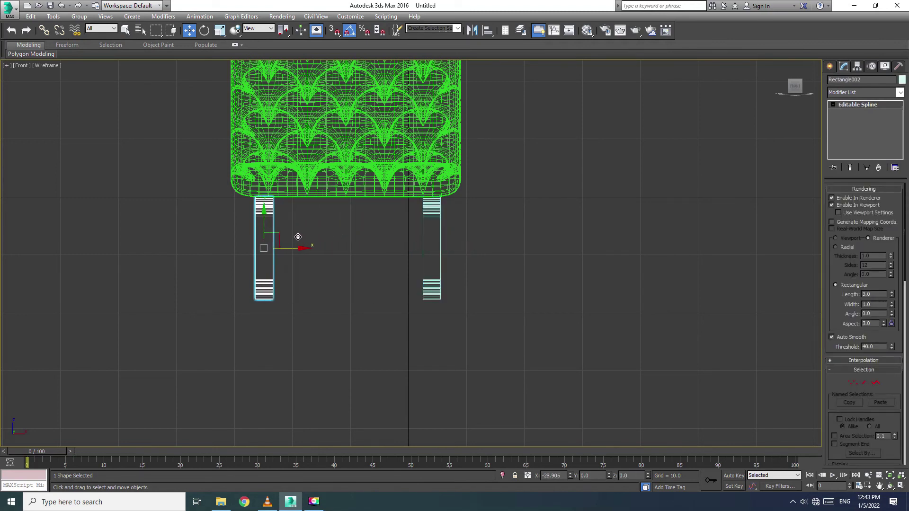
left_click_drag(305, 238, 294, 235)
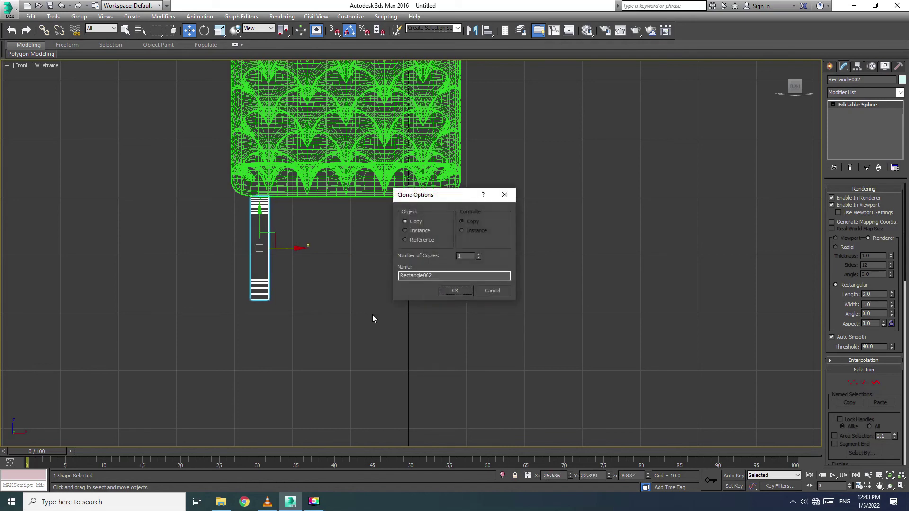
left_click(455, 292)
- Deselect the frames and maximize the Perspective viewport to view both sled legs
left_click(382, 351)
key("alt+w")
left_click(504, 389)
key("alt+w")
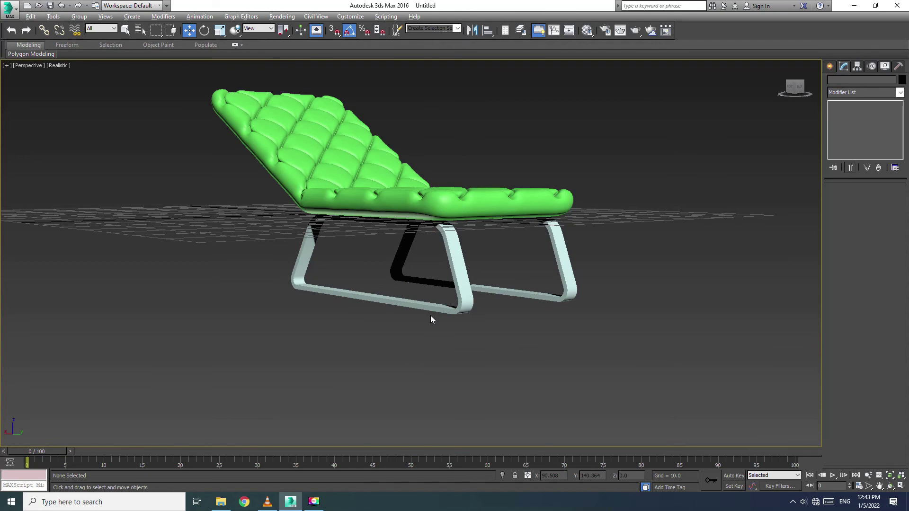
scroll(431, 318, "down", 3)
mouse_move(421, 280)
middle_mouse_down("alt")
mouse_move(479, 297)
mouse_move(557, 204)
mouse_move(499, 186)
mouse_move(512, 320)
middle_mouse_up("alt")
key("z")
scroll(513, 320, "down", 2)
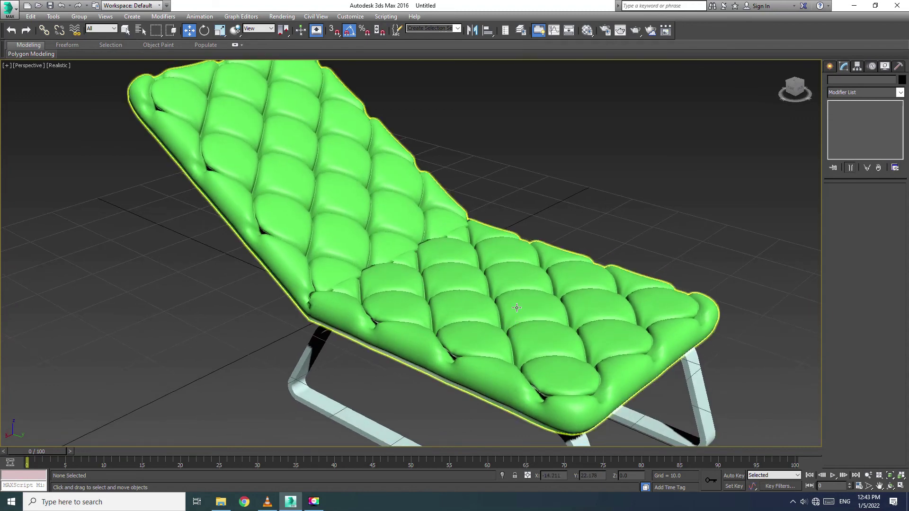
scroll(520, 308, "down", 2)
mouse_move(558, 353)
middle_mouse_down("alt")
mouse_move(550, 324)
mouse_move(408, 315)
mouse_move(493, 335)
mouse_move(552, 328)
mouse_move(618, 271)
mouse_move(668, 294)
mouse_move(601, 321)
mouse_move(566, 317)
middle_mouse_up("alt")
scroll(566, 317, "up", 1)
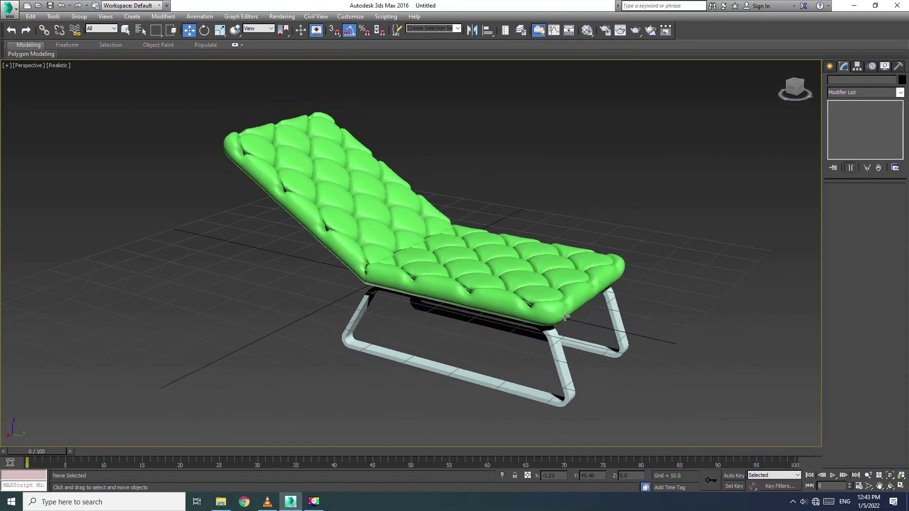
scroll(544, 316, "up", 2)
middle_click_drag(535, 314, 519, 297)
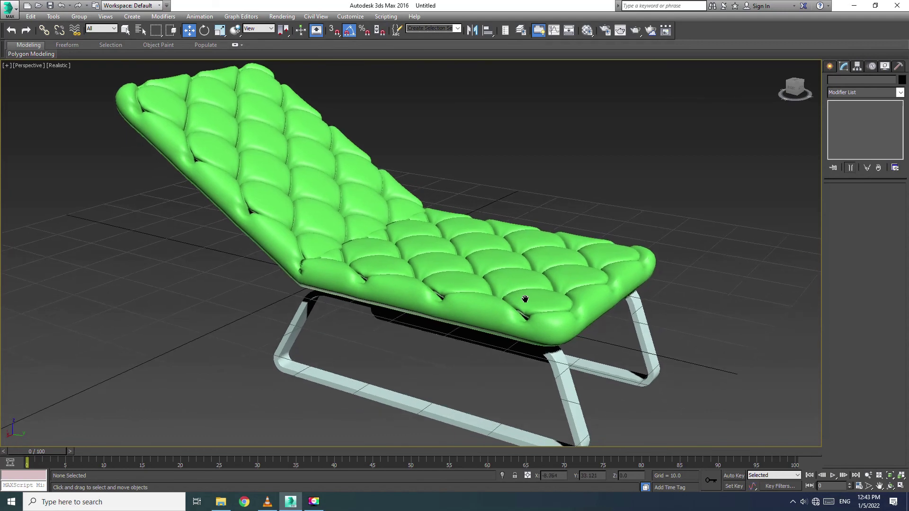